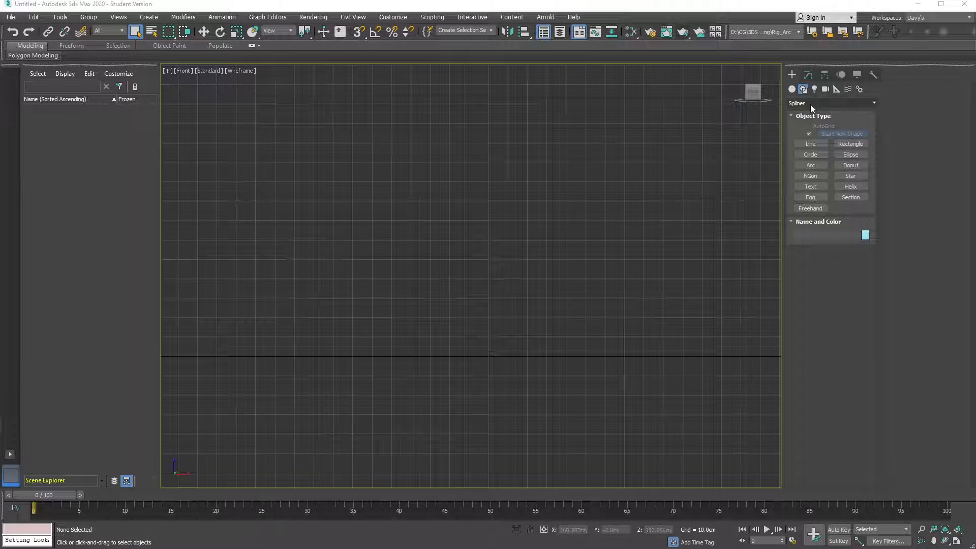
Draw an open, arch-shaped line with five corner vertices in the Front view.
{"action": "left_click", "coordinate": [310, 295]}
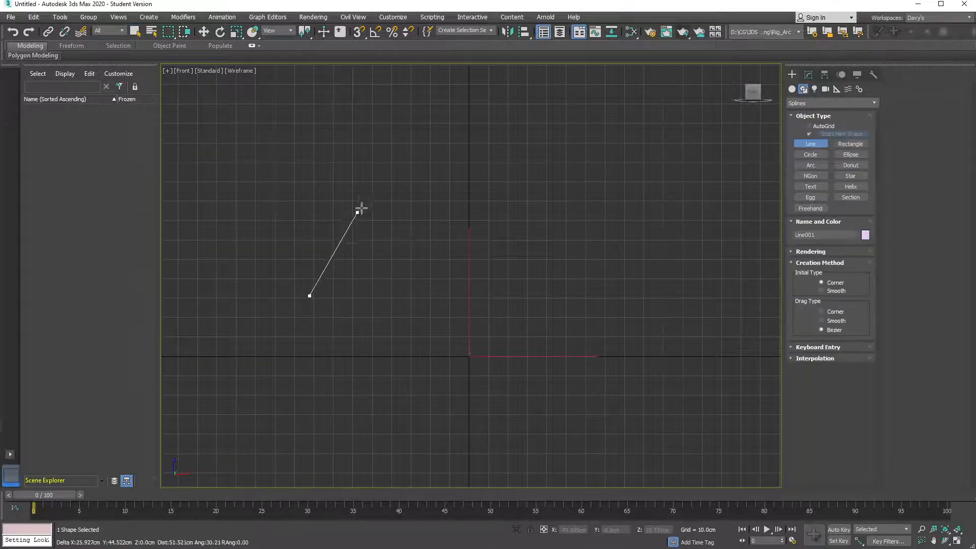
{"action": "left_click", "coordinate": [377, 183]}
{"action": "left_click", "coordinate": [502, 150]}
{"action": "left_click", "coordinate": [605, 210]}
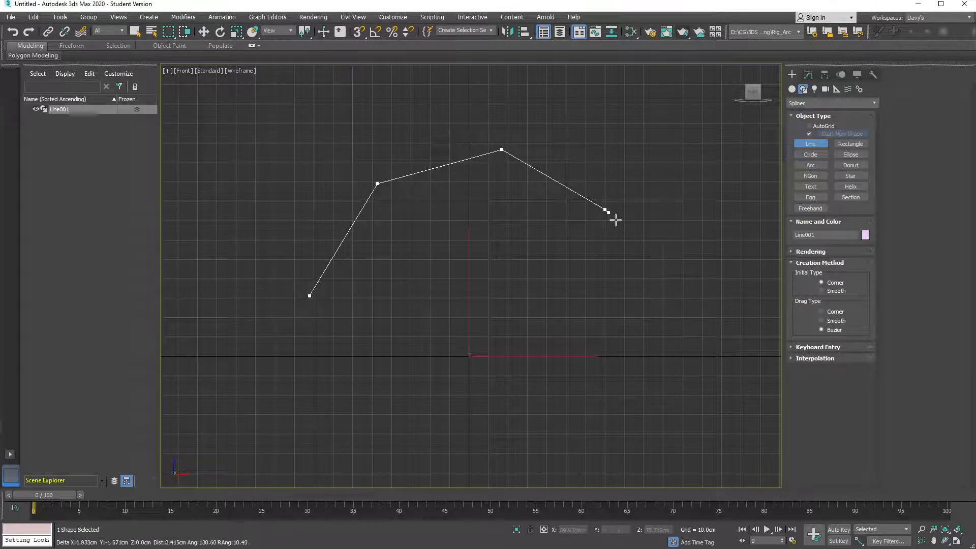
{"action": "left_click", "coordinate": [653, 308]}
{"action": "right_click", "coordinate": [657, 340]}
{"action": "key", "text": "w"}
Convert the line's fourth vertex to Bezier Corner and adjust both of its handles to round the curve on either side.
{"action": "left_click", "coordinate": [811, 79]}
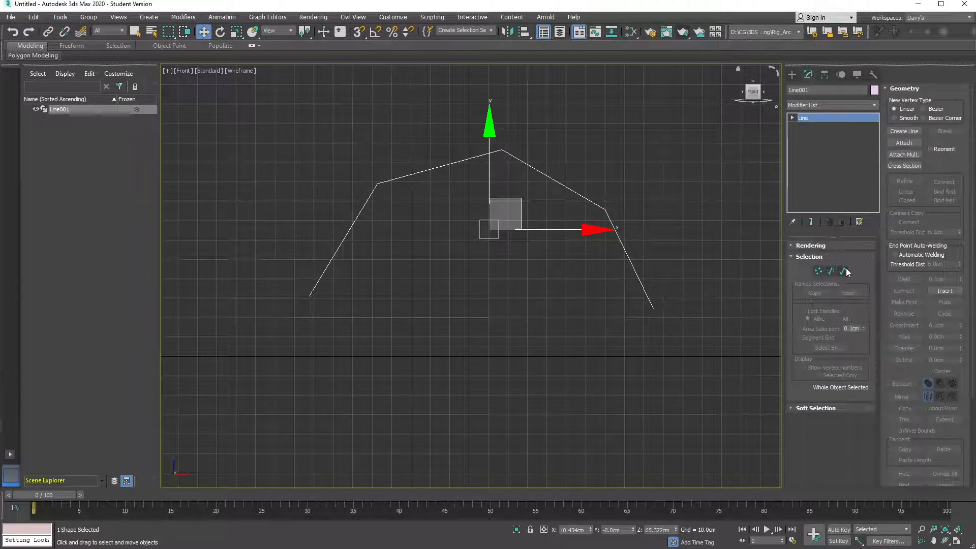
{"action": "left_click", "coordinate": [819, 270]}
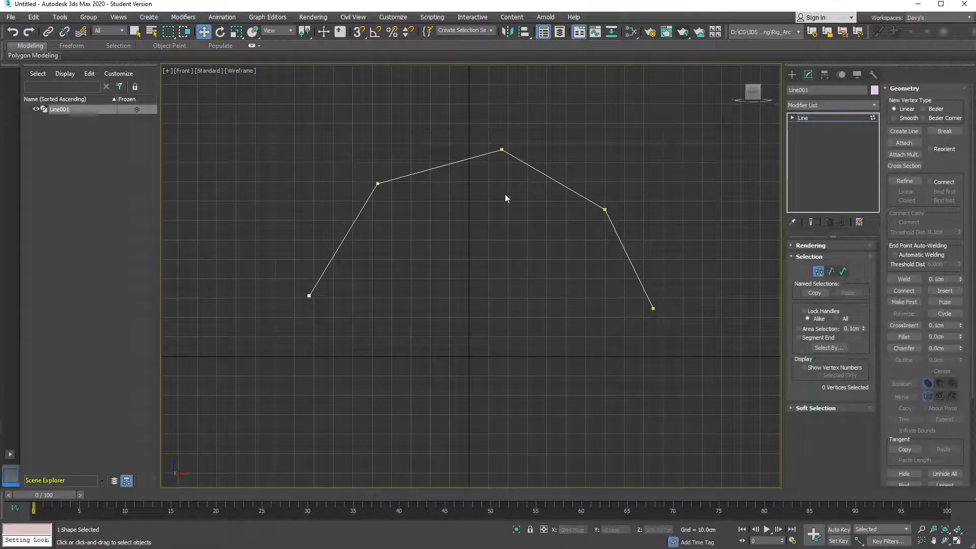
{"action": "left_click", "coordinate": [377, 183]}
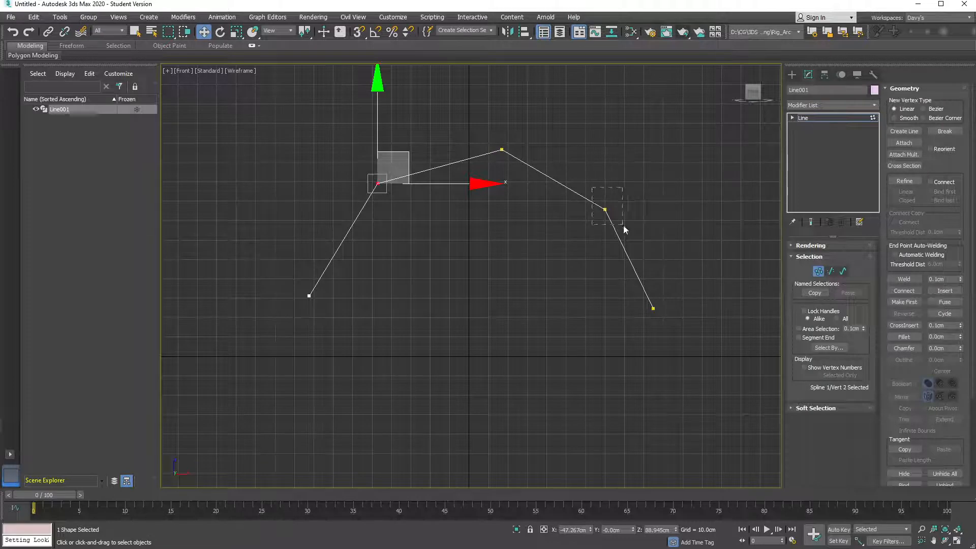
{"action": "left_click", "coordinate": [605, 209]}
{"action": "right_click", "coordinate": [608, 208]}
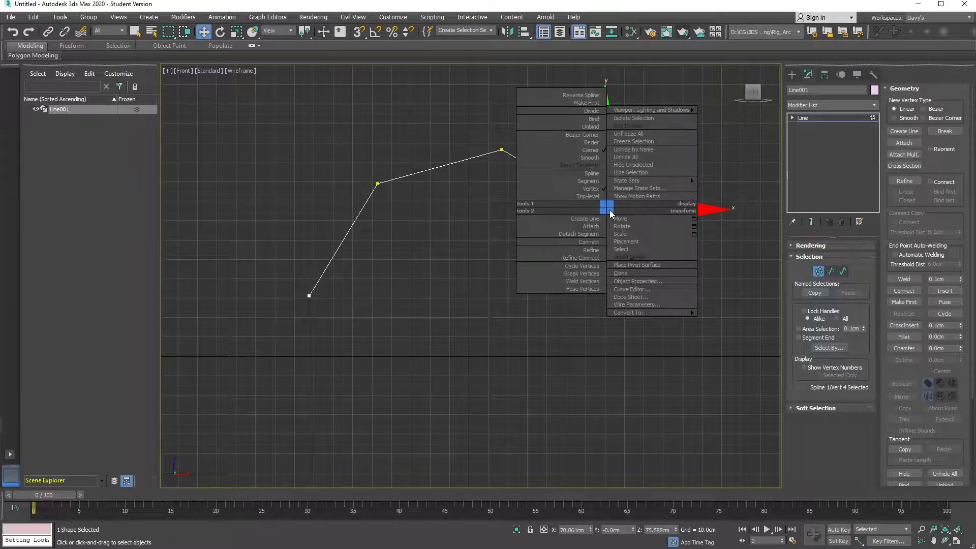
{"action": "left_click", "coordinate": [591, 135]}
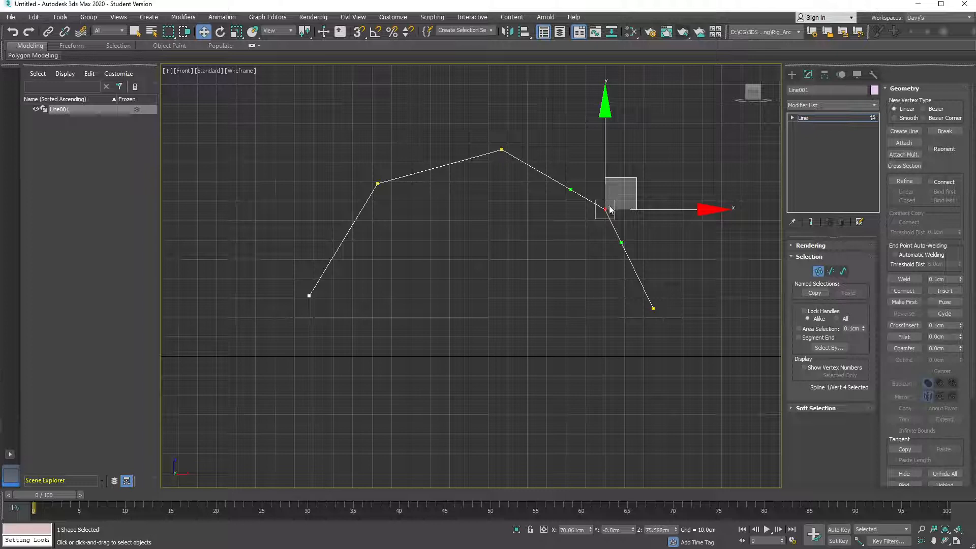
{"action": "left_click_drag", "start_coordinate": [571, 189], "coordinate": [587, 178]}
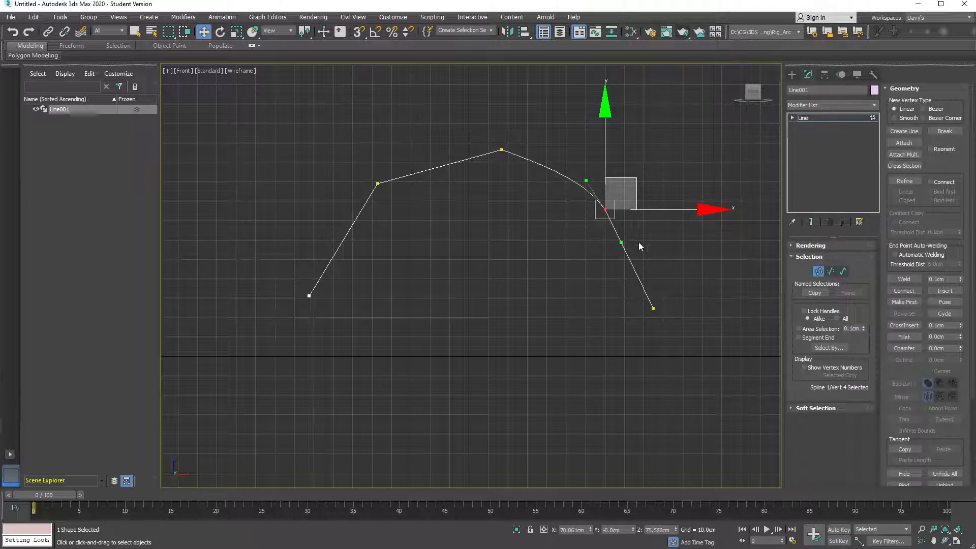
{"action": "left_click_drag", "start_coordinate": [622, 244], "coordinate": [627, 240]}
Convert the line's second vertex to Smooth.
{"action": "left_click", "coordinate": [378, 183]}
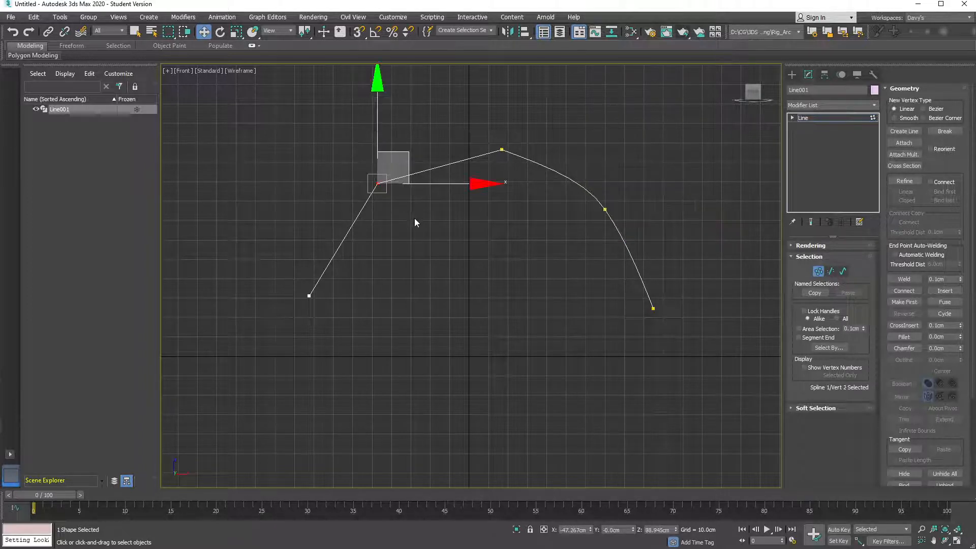
{"action": "right_click", "coordinate": [380, 174]}
{"action": "left_click", "coordinate": [364, 126]}
{"action": "left_click", "coordinate": [635, 296]}
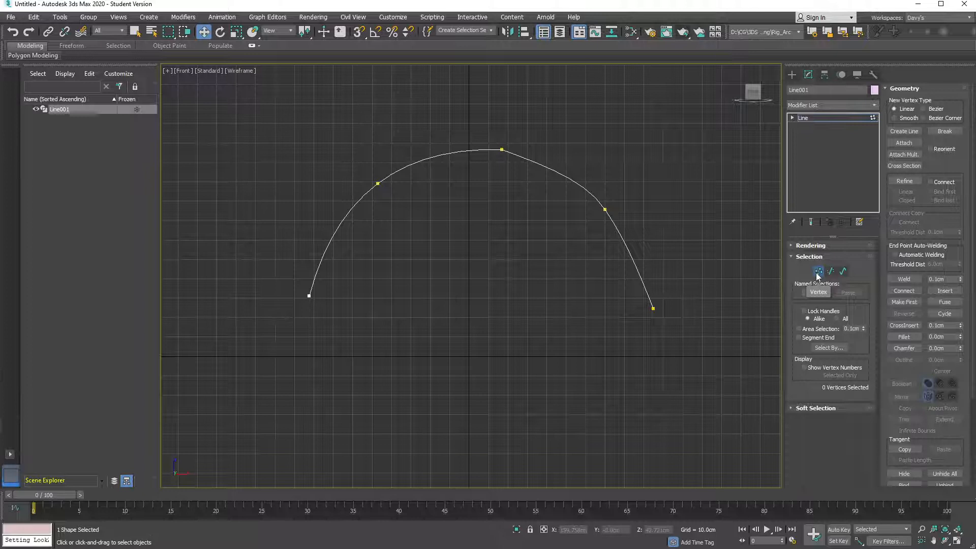
Create three Point helpers just outside the arch, one near each of the line's three middle vertices.
{"action": "left_click", "coordinate": [792, 74]}
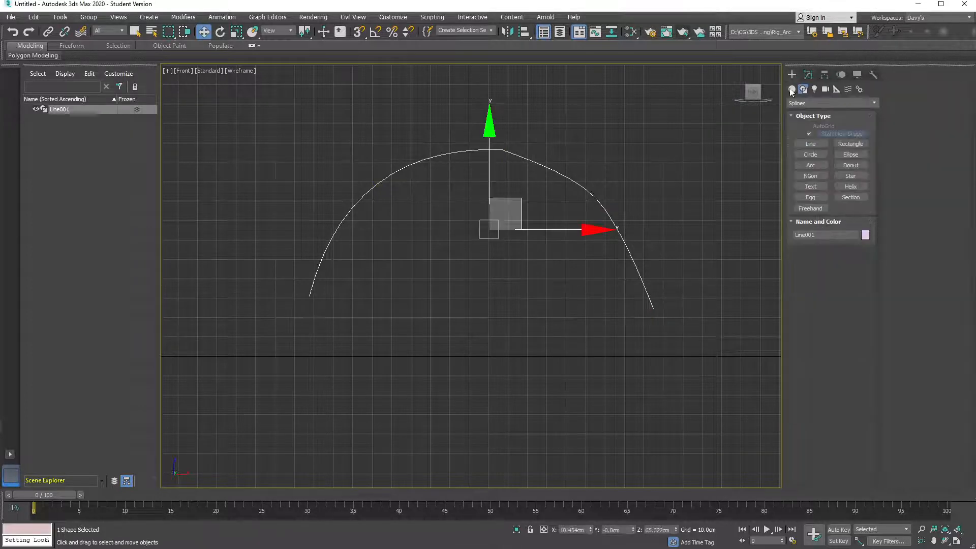
{"action": "left_click", "coordinate": [837, 89]}
{"action": "left_click", "coordinate": [821, 168]}
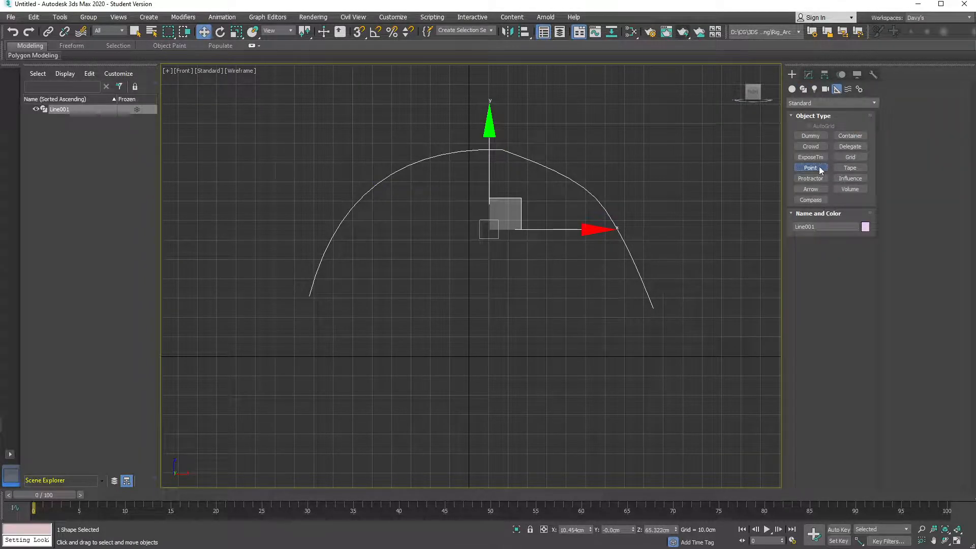
{"action": "left_click", "coordinate": [350, 177]}
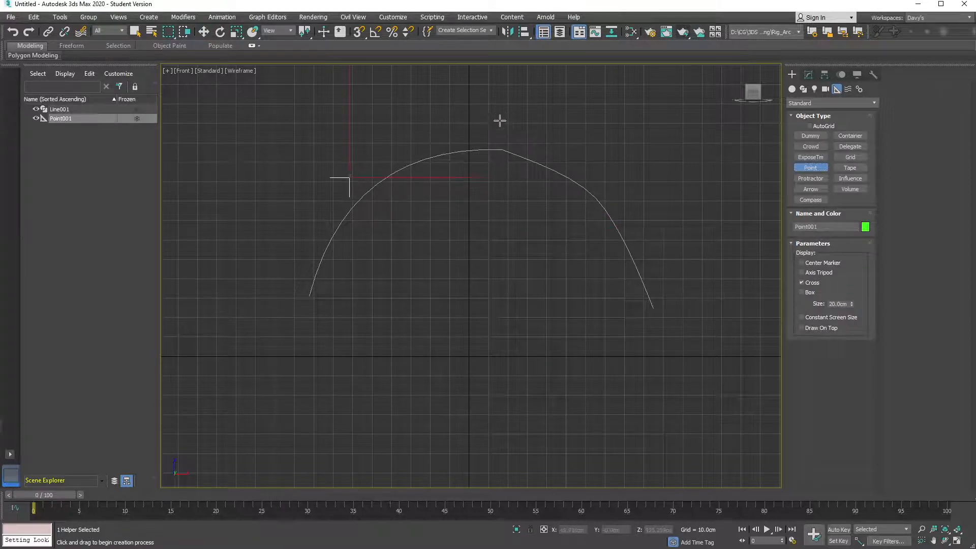
{"action": "left_click", "coordinate": [500, 122]}
{"action": "left_click", "coordinate": [642, 191]}
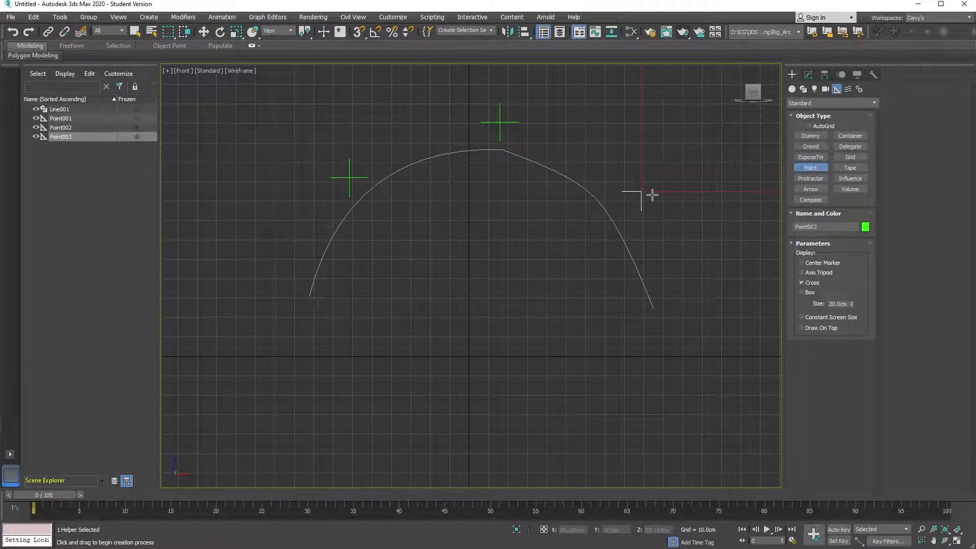
{"action": "key", "text": "w"}
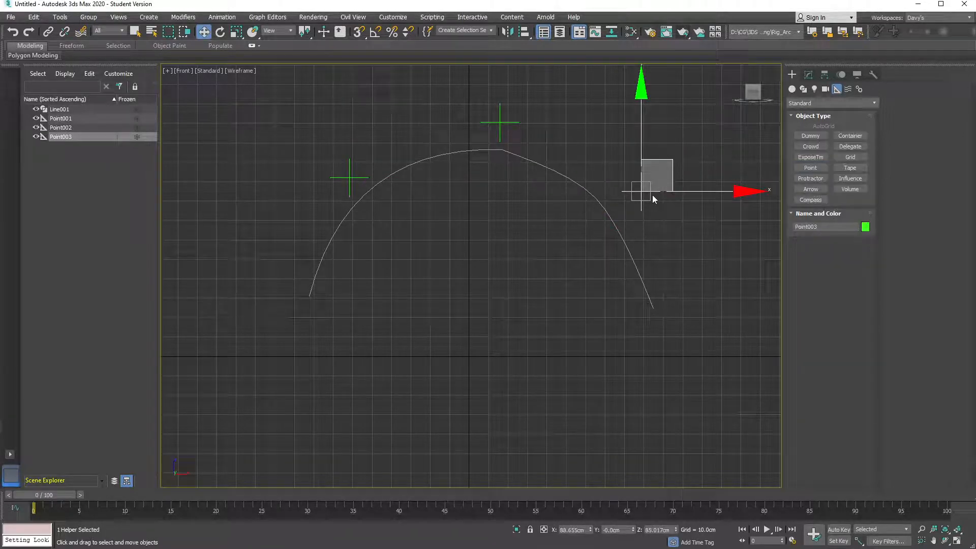
Show the line's vertices at vertex level, and move helper Point001 freely up and closer to the second vertex.
{"action": "left_click", "coordinate": [473, 151]}
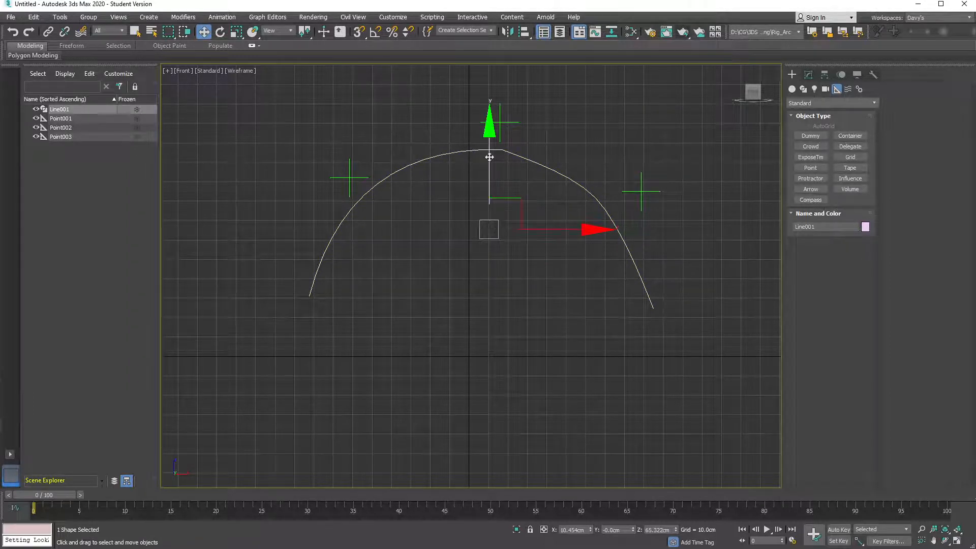
{"action": "left_click", "coordinate": [355, 174]}
{"action": "scroll", "coordinate": [422, 204], "scroll_direction": "up", "scroll_amount": 1}
{"action": "middle_click_drag", "start_coordinate": [423, 204], "coordinate": [413, 244]}
{"action": "left_click", "coordinate": [366, 221]}
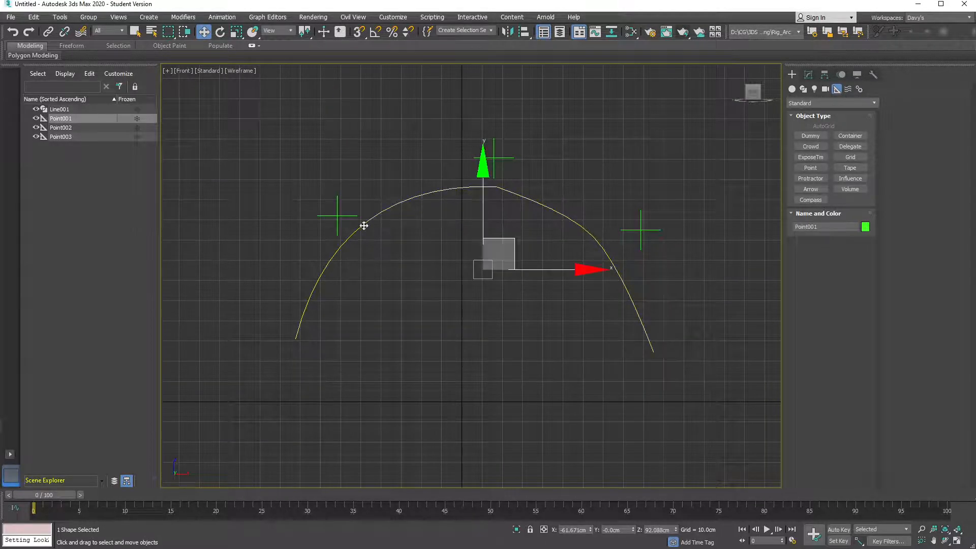
{"action": "left_click", "coordinate": [808, 75]}
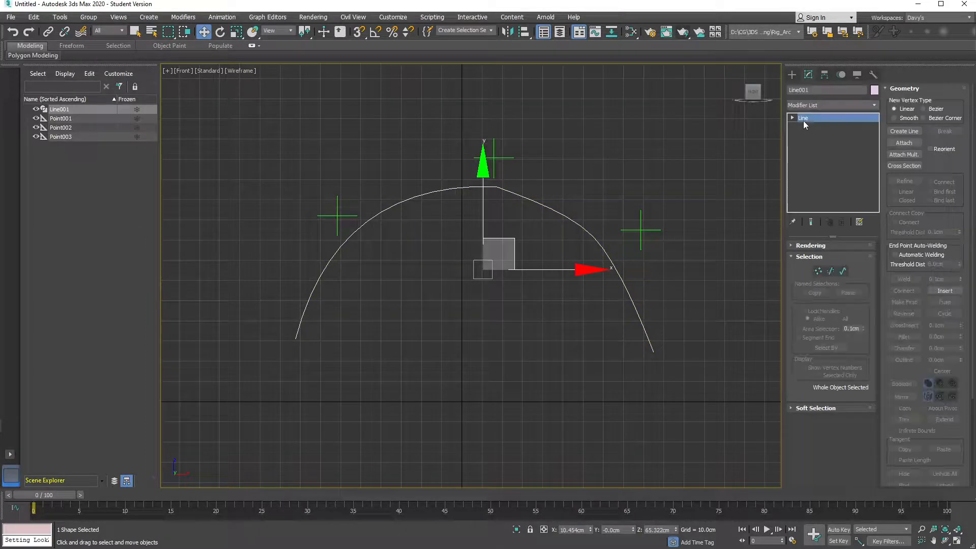
{"action": "left_click", "coordinate": [818, 271]}
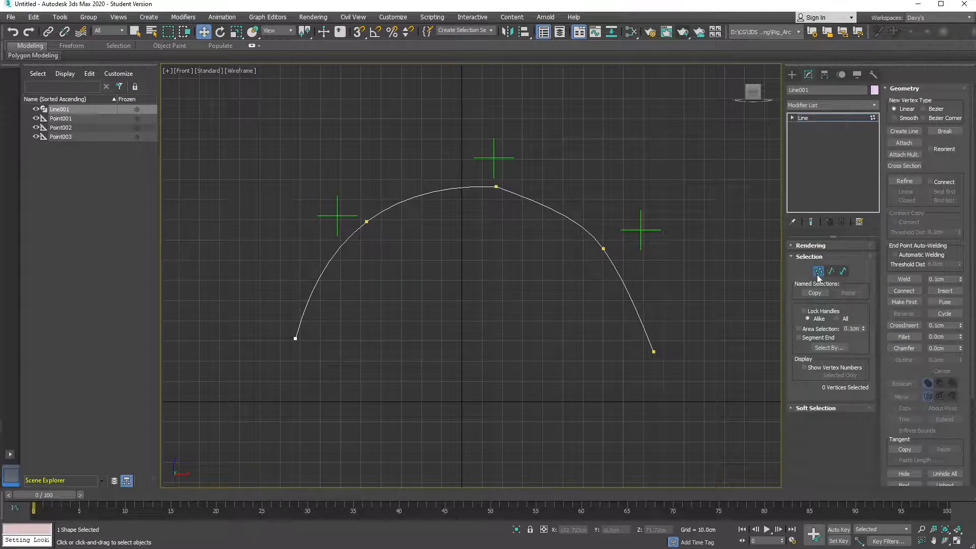
{"action": "left_click", "coordinate": [66, 118]}
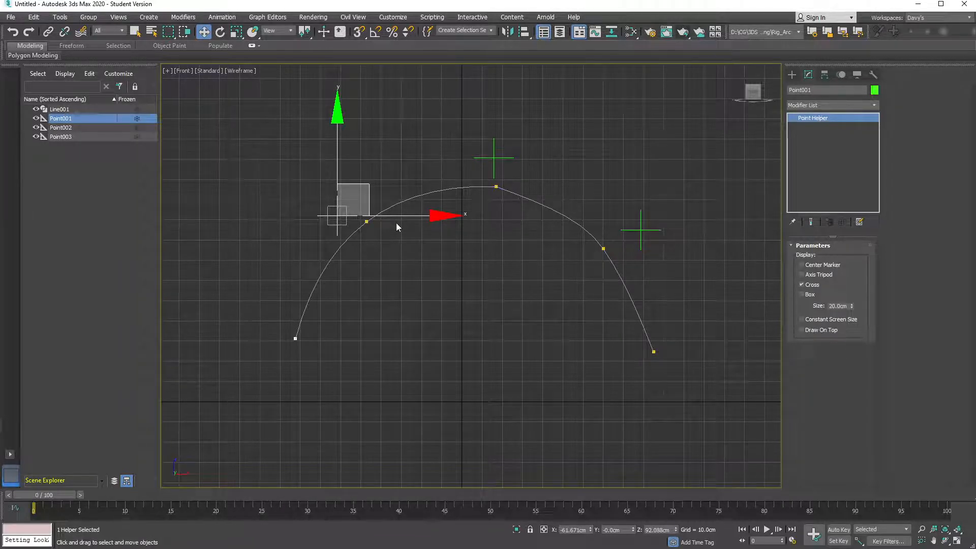
{"action": "left_click_drag", "start_coordinate": [367, 182], "coordinate": [380, 161]}
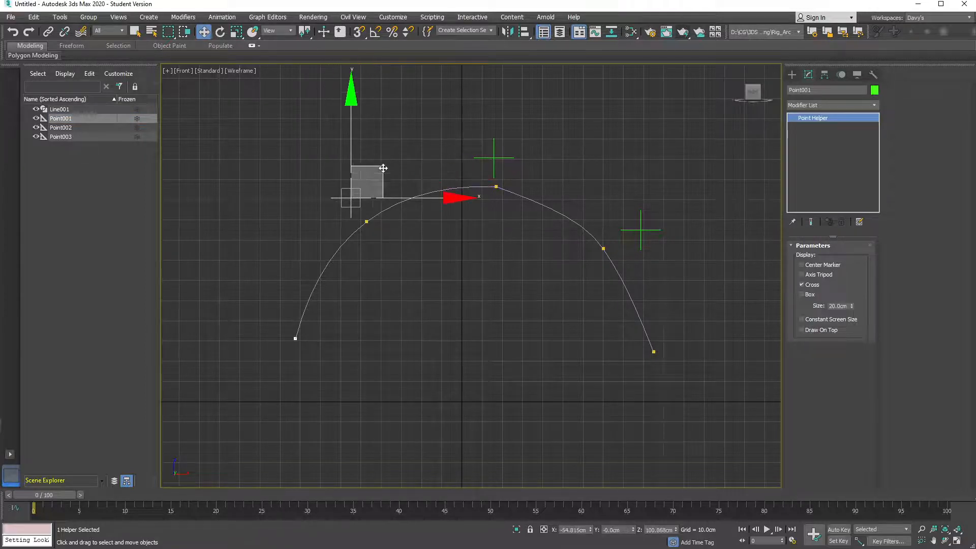
Restrict snapping to Vertex by disabling Grid Points, and review the snap options, including Enable Axis Constraints.
{"action": "right_click", "coordinate": [359, 35]}
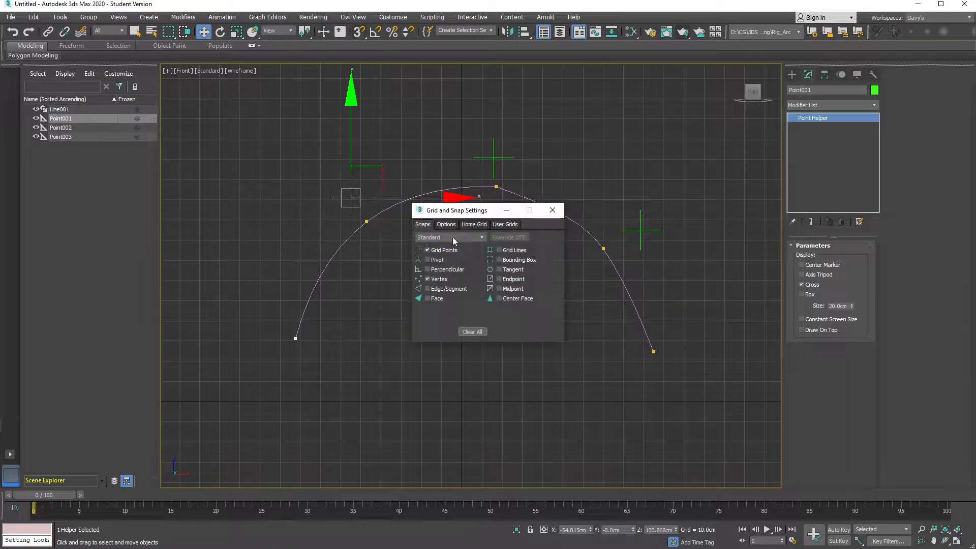
{"action": "left_click_drag", "start_coordinate": [472, 216], "coordinate": [480, 209]}
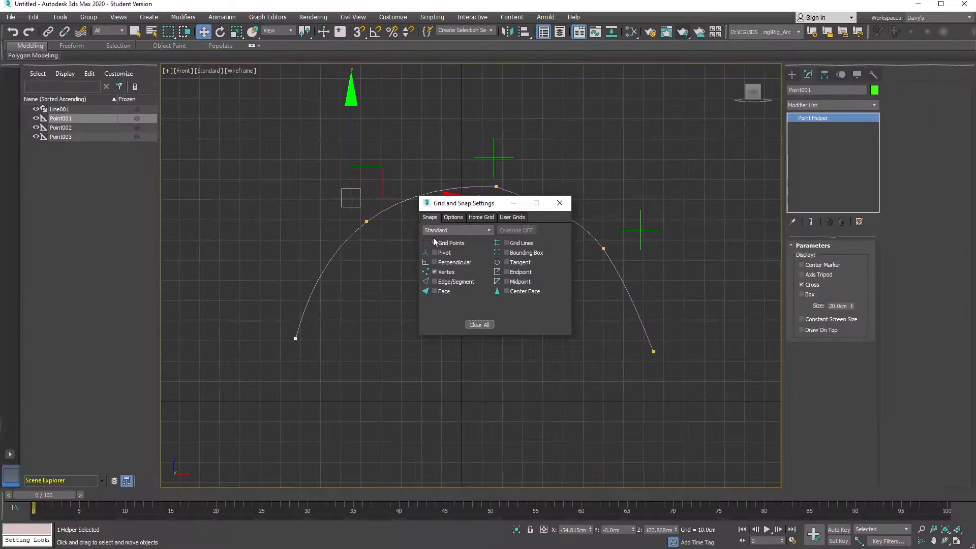
{"action": "left_click", "coordinate": [430, 246]}
{"action": "left_click", "coordinate": [454, 218]}
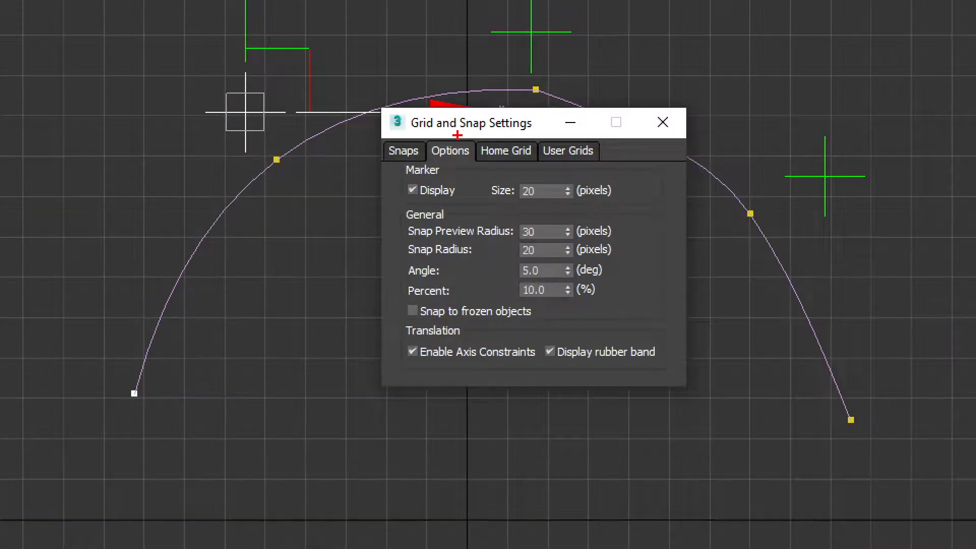
{"action": "mouse_move", "coordinate": [432, 133]}
{"action": "left_mouse_down"}
{"action": "mouse_move", "coordinate": [418, 158]}
{"action": "mouse_move", "coordinate": [487, 158]}
{"action": "mouse_move", "coordinate": [461, 268]}
{"action": "left_mouse_up"}
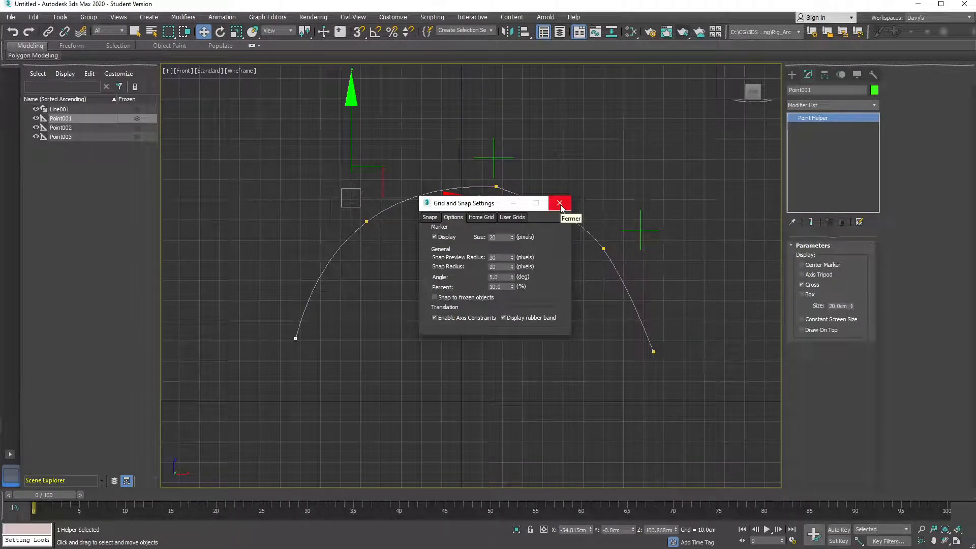
{"action": "left_click", "coordinate": [560, 204]}
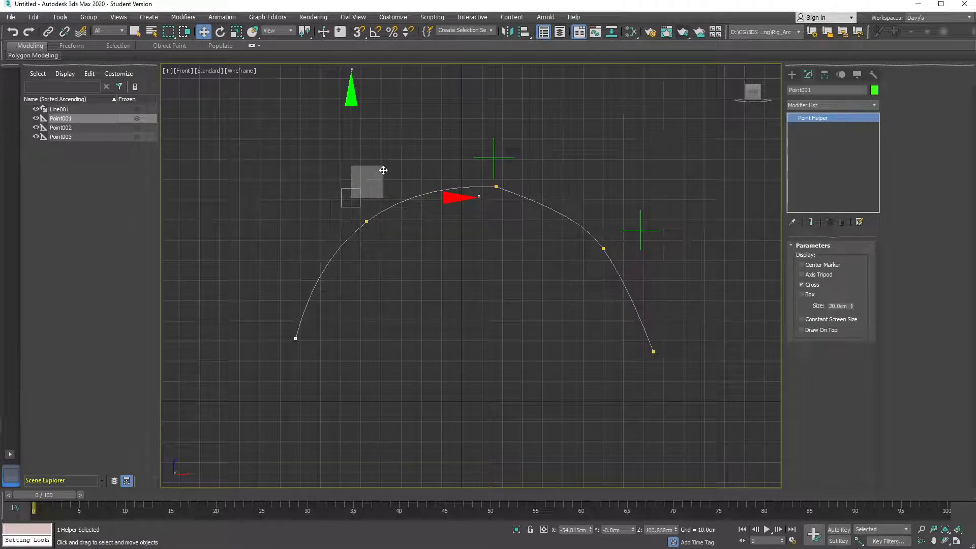
Snap Point001, Point002 and Point003 onto the line's second, third and fourth vertices using 3D vertex snapping.
{"action": "key", "text": "s"}
{"action": "left_click_drag", "start_coordinate": [383, 169], "coordinate": [364, 220]}
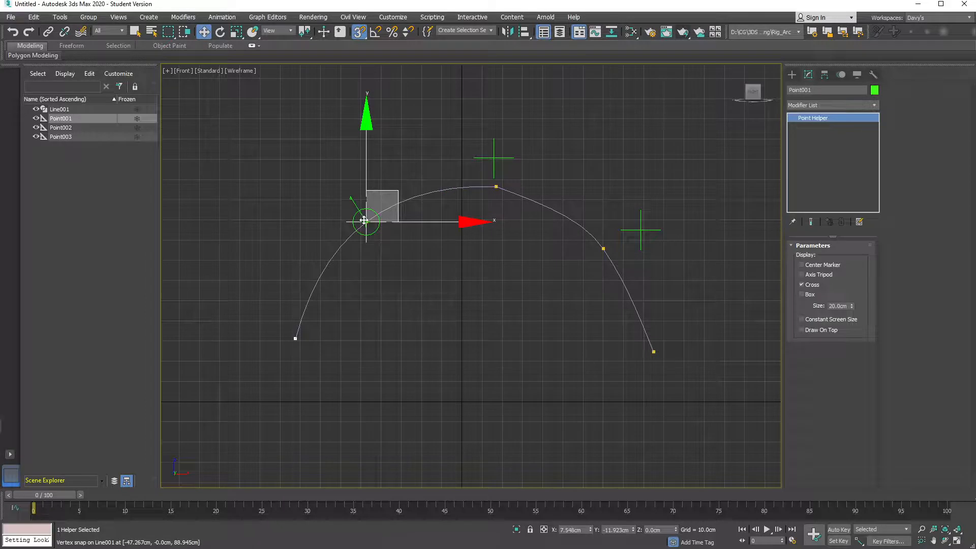
{"action": "left_click", "coordinate": [500, 157]}
{"action": "left_click_drag", "start_coordinate": [527, 132], "coordinate": [496, 187]}
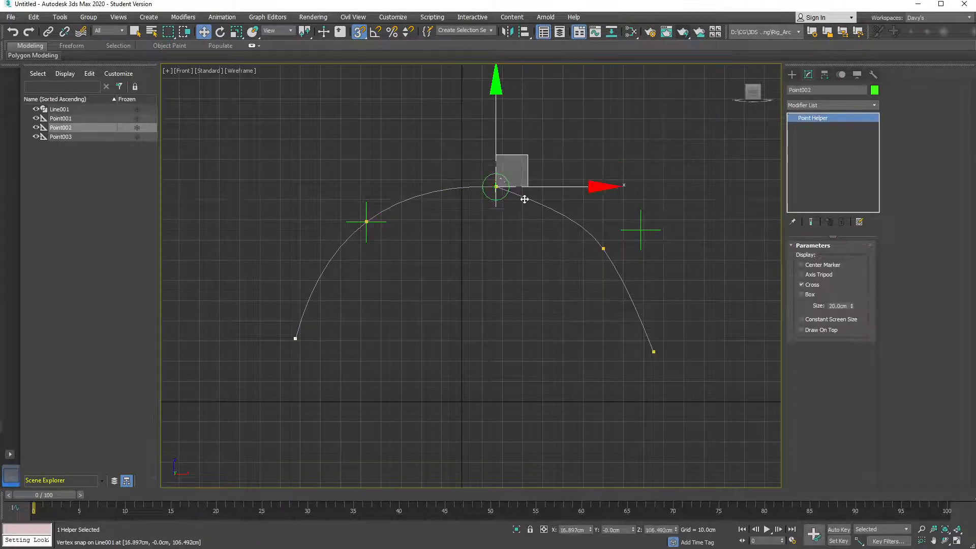
{"action": "left_click", "coordinate": [658, 230]}
{"action": "left_click_drag", "start_coordinate": [670, 220], "coordinate": [605, 249]}
{"action": "key", "text": "s"}
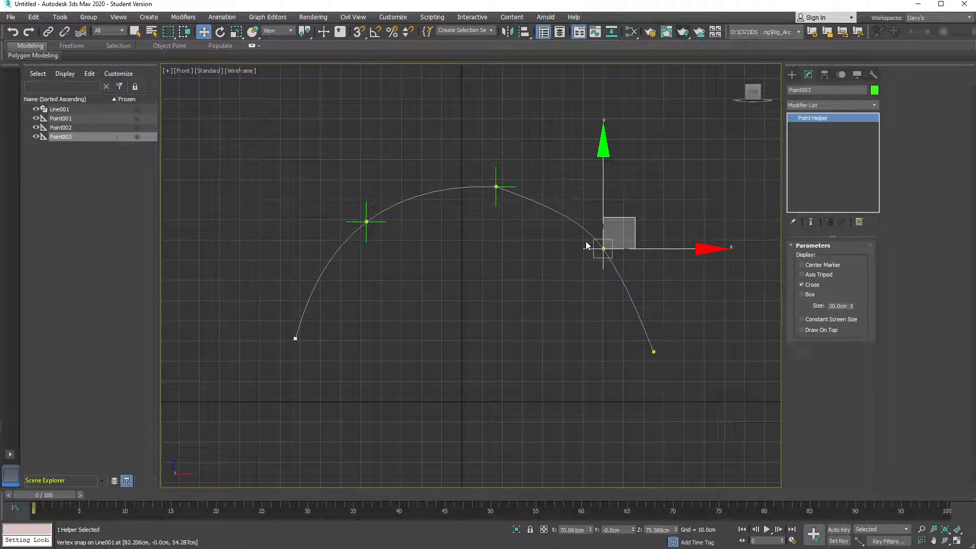
Add an Edit Spline modifier on top of the line and enter its vertex level.
{"action": "left_click", "coordinate": [570, 223]}
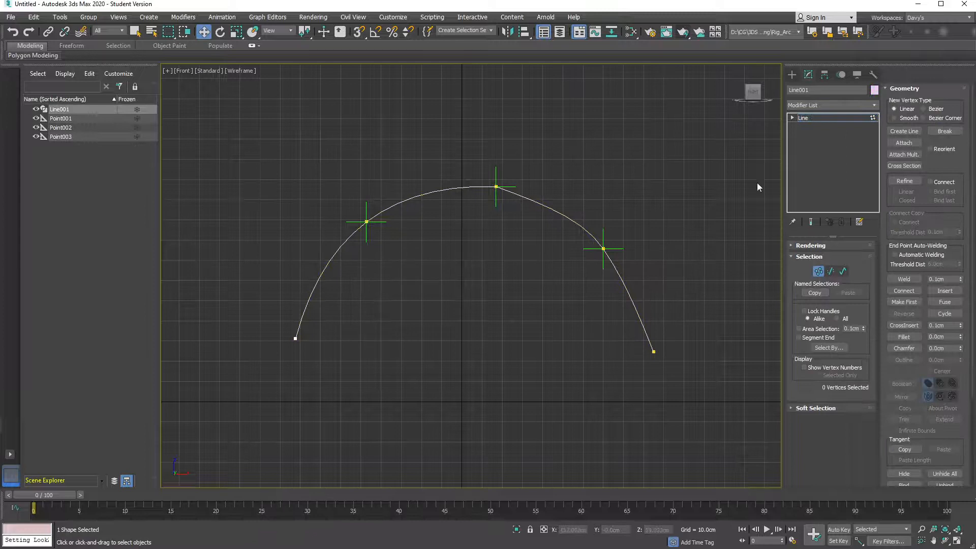
{"action": "left_click", "coordinate": [818, 273]}
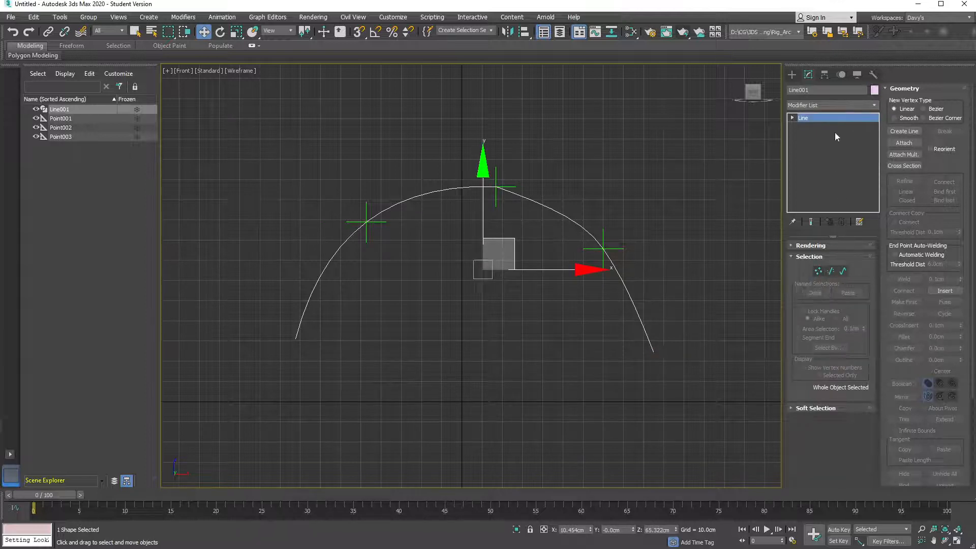
{"action": "left_click", "coordinate": [874, 106]}
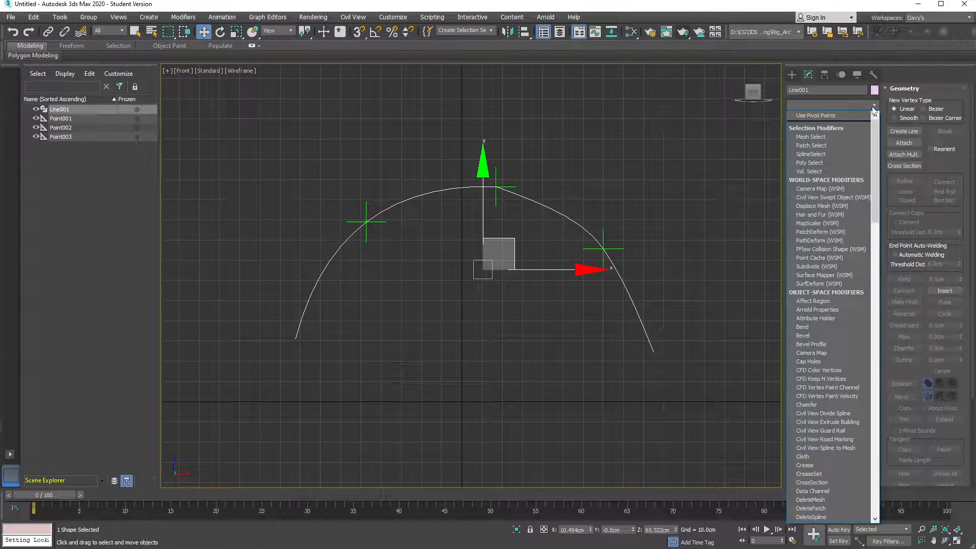
{"action": "type", "text": "esh"}
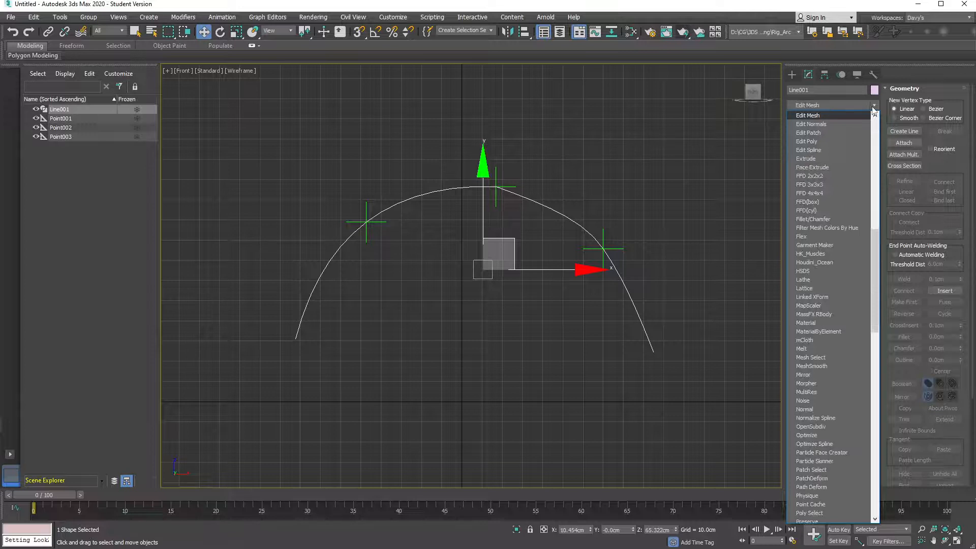
{"action": "left_click", "coordinate": [817, 150]}
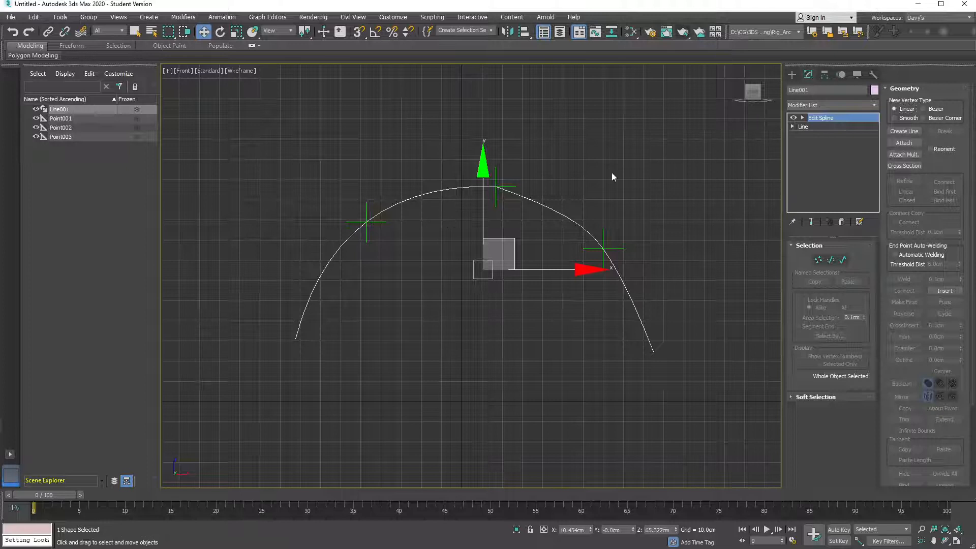
{"action": "left_click", "coordinate": [818, 260]}
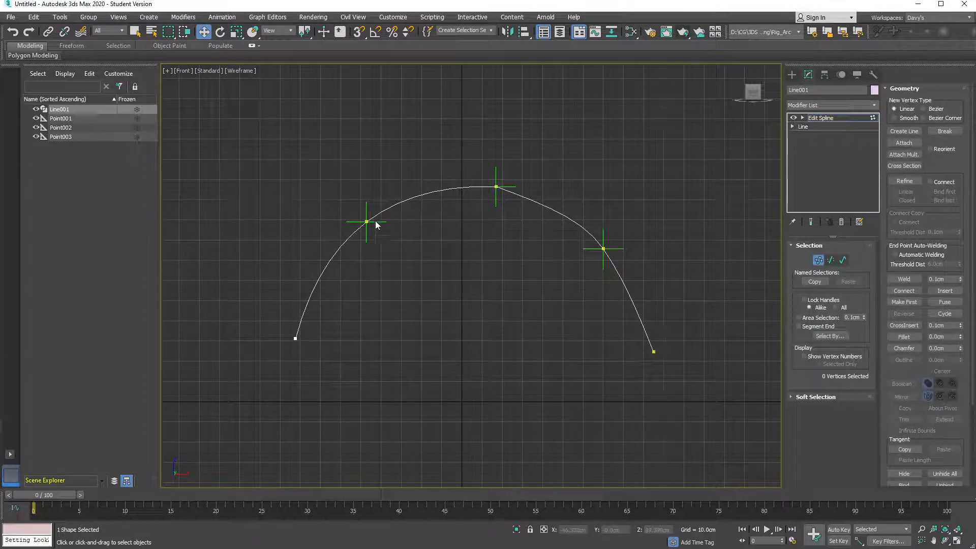
Select the line's first and second vertices in the Edit Spline modifier, and try the Point001 helper before returning to Line001.
{"action": "left_click", "coordinate": [367, 222]}
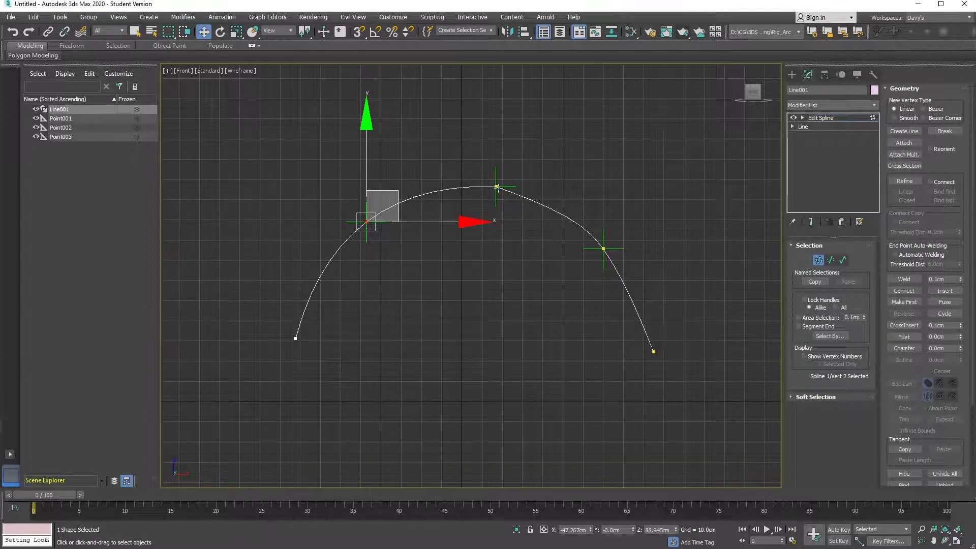
{"action": "left_click", "coordinate": [295, 338], "text": "ctrl"}
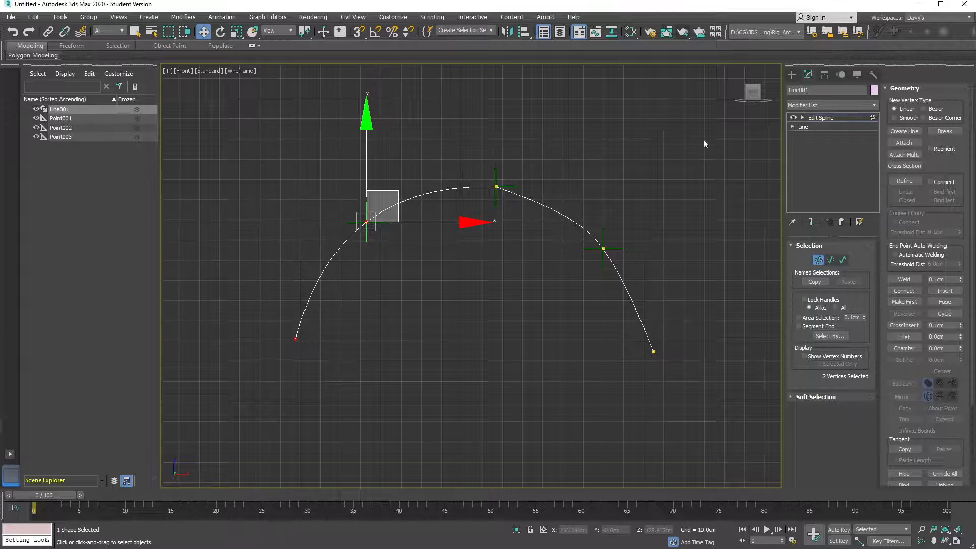
{"action": "left_click", "coordinate": [66, 120]}
{"action": "mouse_move", "coordinate": [403, 198]}
{"action": "left_mouse_down"}
{"action": "mouse_move", "coordinate": [345, 153]}
{"action": "mouse_move", "coordinate": [404, 181]}
{"action": "mouse_move", "coordinate": [404, 199]}
{"action": "left_mouse_up"}
{"action": "left_click", "coordinate": [59, 110]}
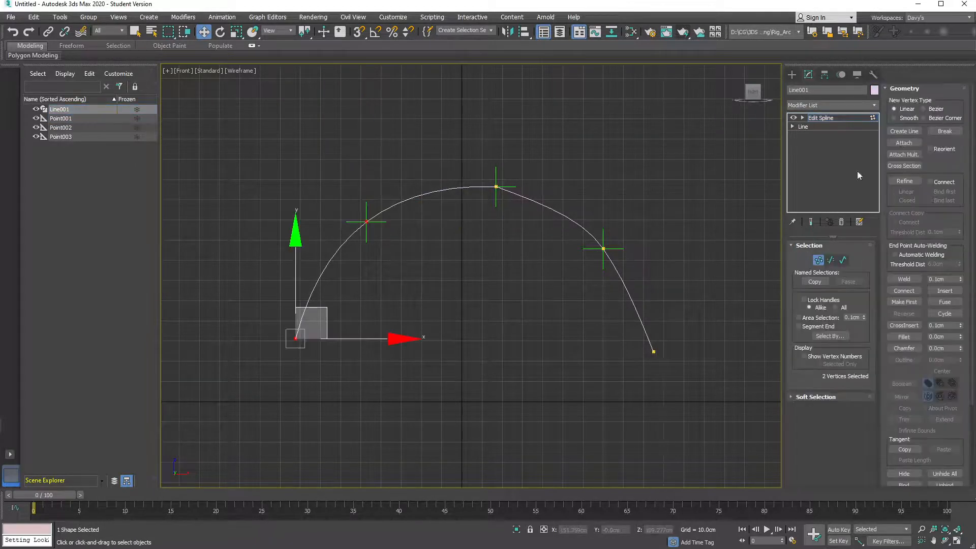
Add a Linked XForm modifier above Edit Spline, and recheck the two-vertex selection in the Edit Spline level below it.
{"action": "left_click", "coordinate": [874, 106]}
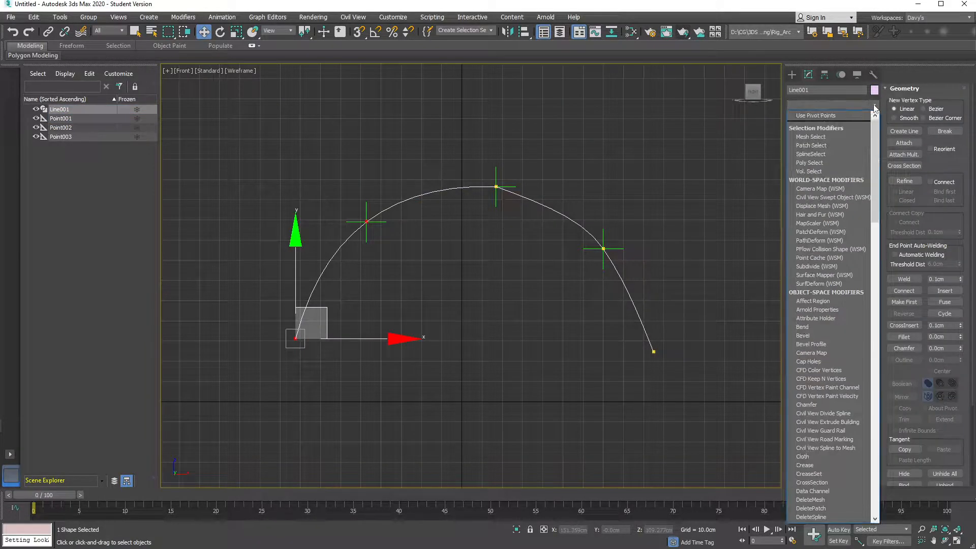
{"action": "type", "text": "li"}
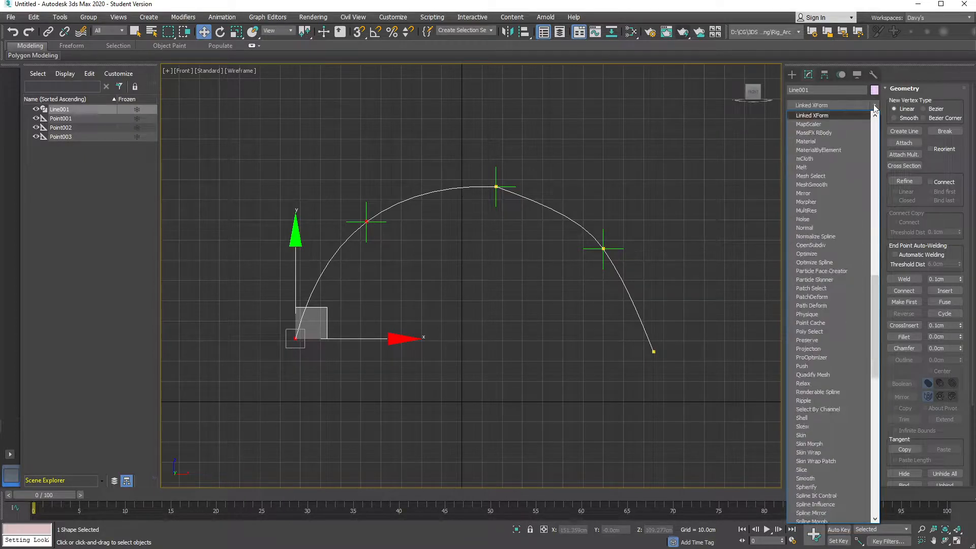
{"action": "key", "text": "Return"}
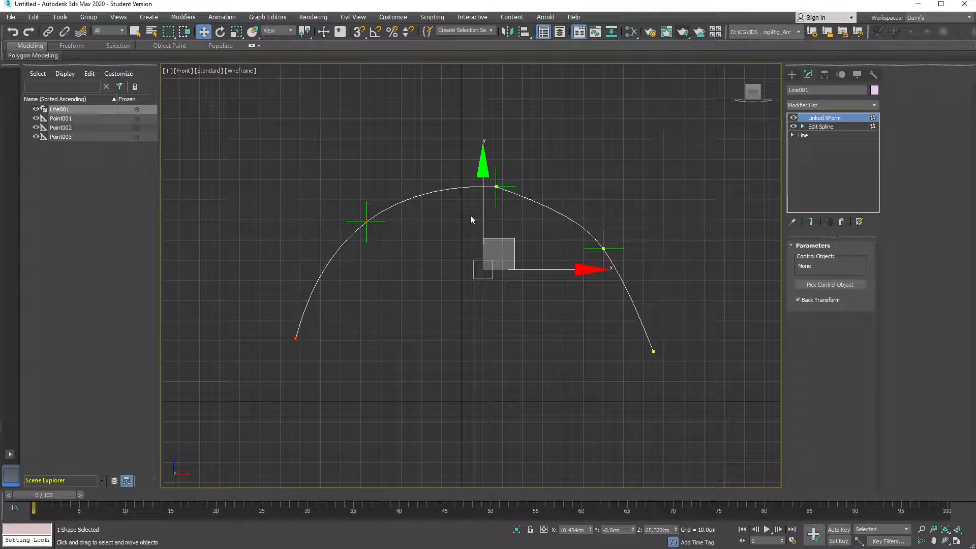
{"action": "left_click", "coordinate": [826, 128]}
{"action": "left_click", "coordinate": [819, 260]}
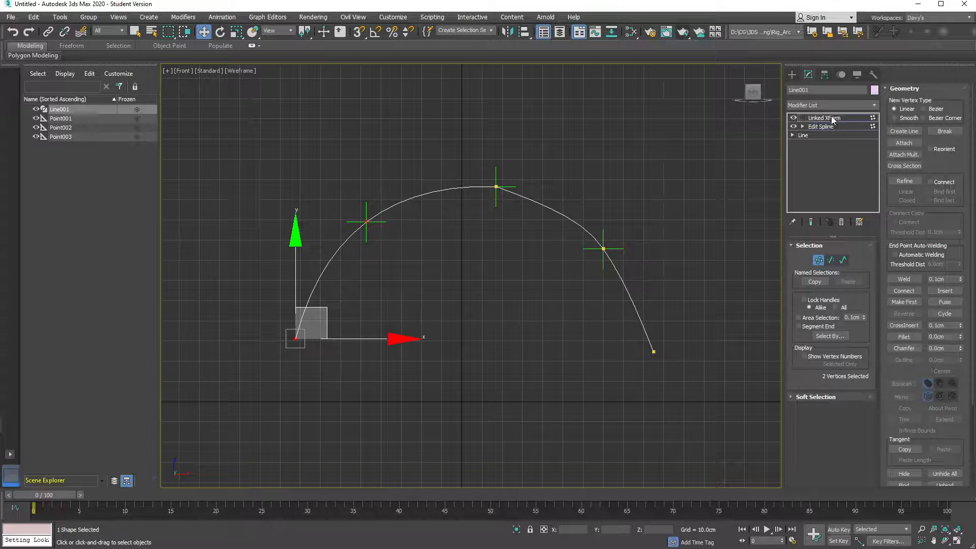
Assign Point001 as the Linked XForm's control object, try moving the helper, and reselect the line.
{"action": "left_click", "coordinate": [833, 118]}
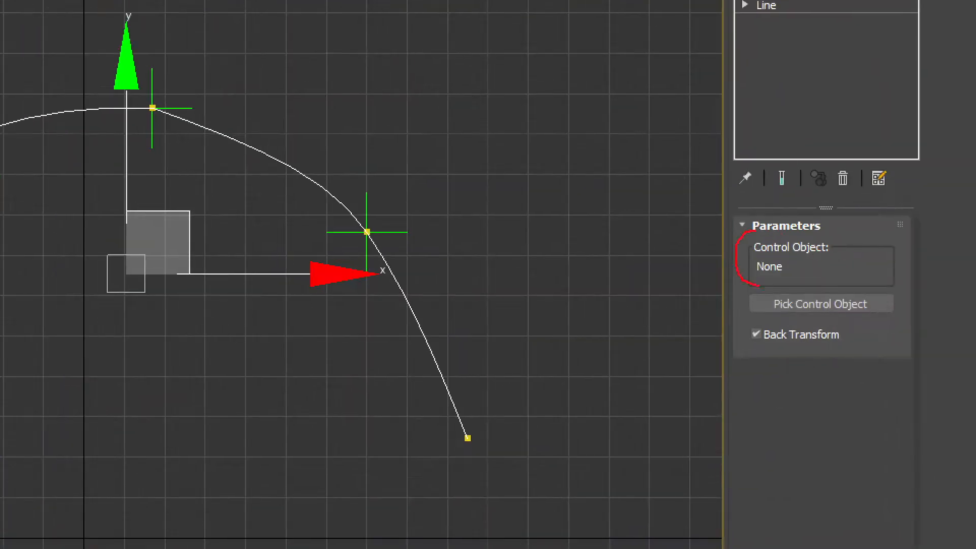
{"action": "left_click_drag", "start_coordinate": [643, 254], "coordinate": [724, 293]}
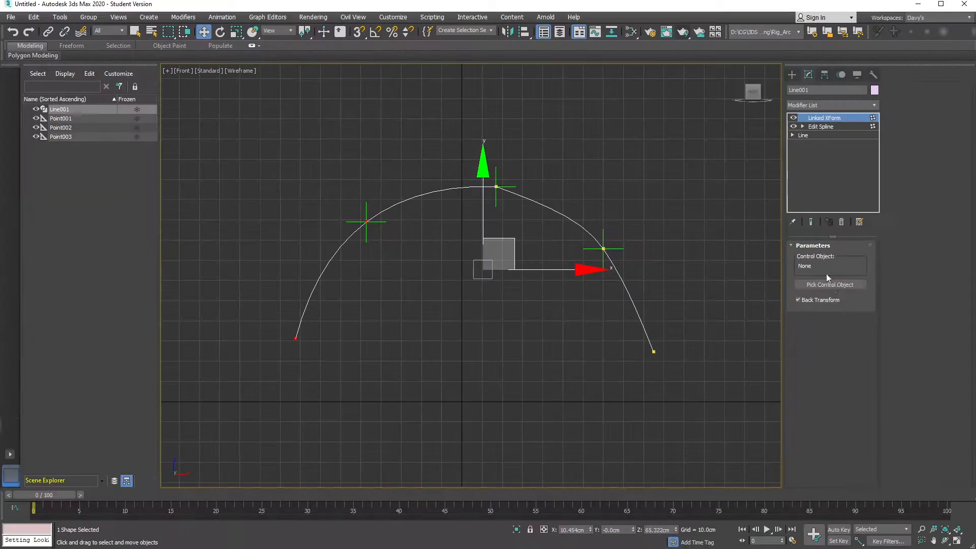
{"action": "left_click", "coordinate": [830, 284]}
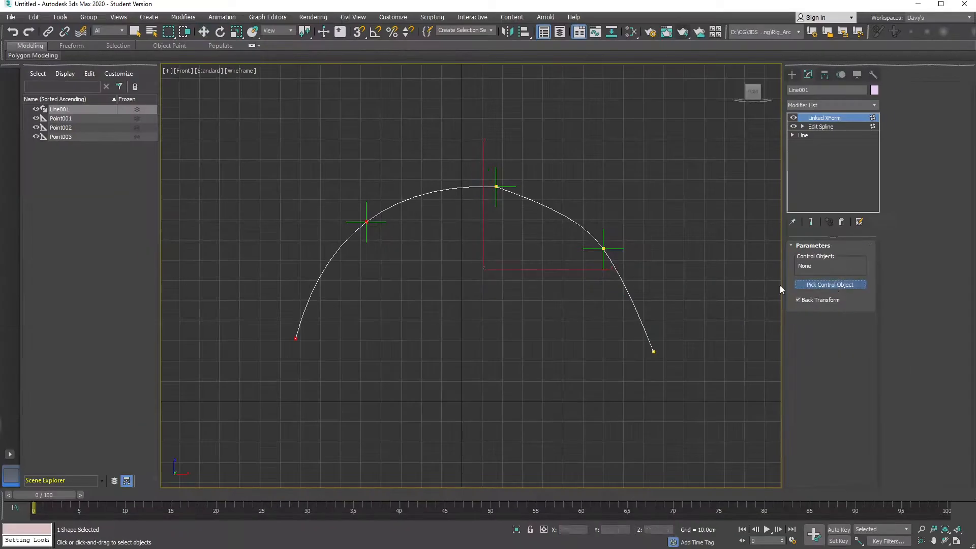
{"action": "left_click", "coordinate": [367, 219]}
{"action": "left_click", "coordinate": [368, 219]}
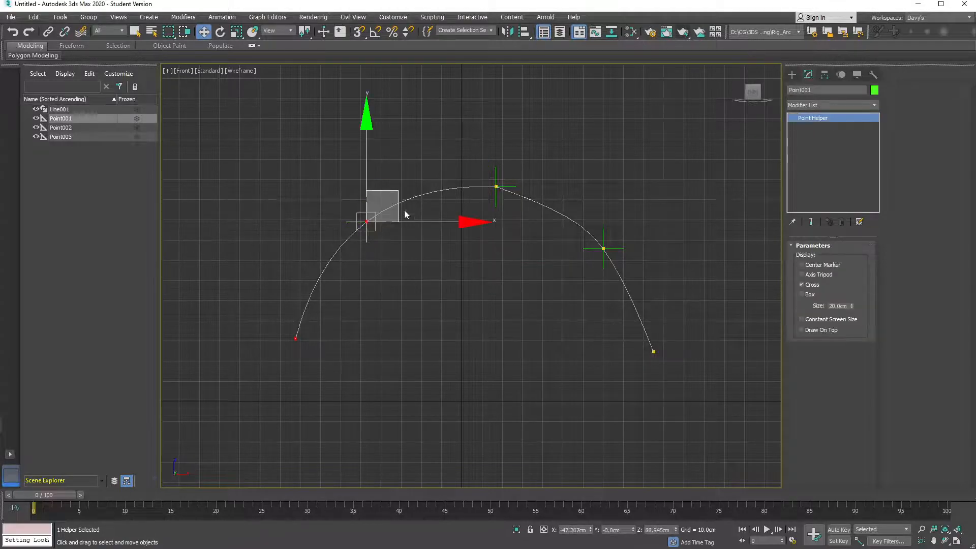
{"action": "mouse_move", "coordinate": [393, 181]}
{"action": "left_mouse_down"}
{"action": "mouse_move", "coordinate": [296, 131]}
{"action": "mouse_move", "coordinate": [468, 244]}
{"action": "mouse_move", "coordinate": [408, 98]}
{"action": "mouse_move", "coordinate": [338, 248]}
{"action": "mouse_move", "coordinate": [349, 81]}
{"action": "mouse_move", "coordinate": [427, 264]}
{"action": "mouse_move", "coordinate": [338, 130]}
{"action": "mouse_move", "coordinate": [441, 153]}
{"action": "mouse_move", "coordinate": [364, 235]}
{"action": "mouse_move", "coordinate": [388, 130]}
{"action": "mouse_move", "coordinate": [447, 135]}
{"action": "mouse_move", "coordinate": [439, 232]}
{"action": "mouse_move", "coordinate": [390, 247]}
{"action": "mouse_move", "coordinate": [356, 206]}
{"action": "mouse_move", "coordinate": [379, 209]}
{"action": "mouse_move", "coordinate": [401, 188]}
{"action": "left_mouse_up"}
{"action": "left_click", "coordinate": [564, 214]}
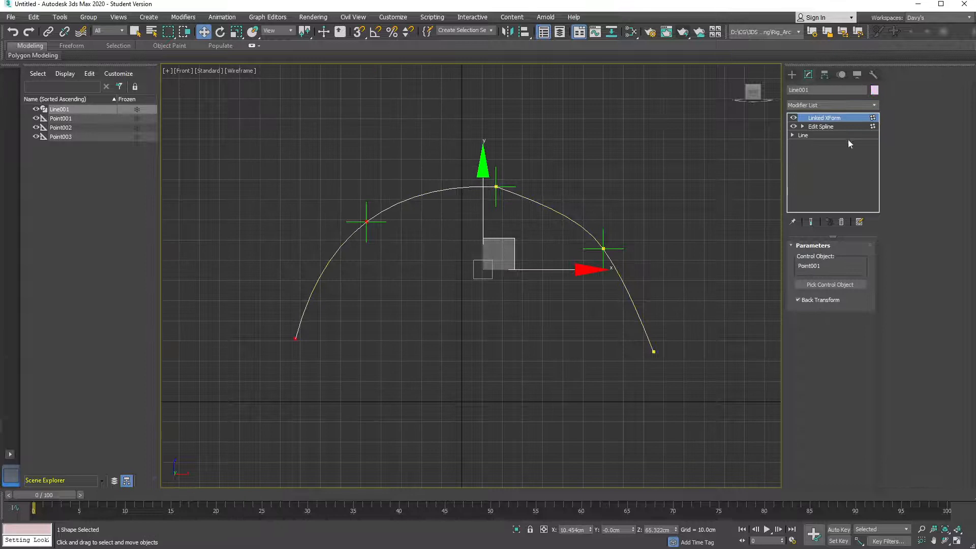
Add a second Edit Spline modifier on top of the stack and select only the line's third vertex.
{"action": "left_click", "coordinate": [874, 106]}
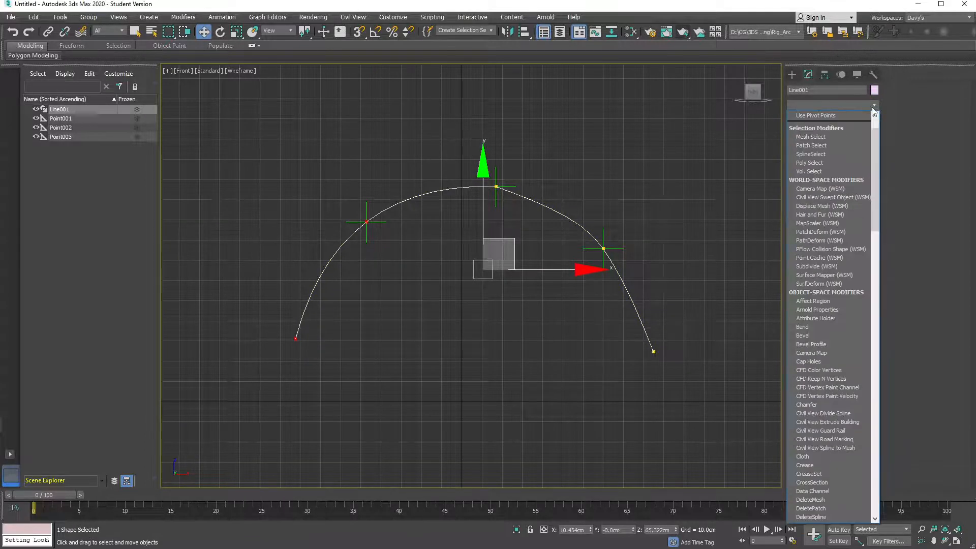
{"action": "key", "text": "e"}
{"action": "key", "text": "Down"}
{"action": "key", "text": "Down"}
{"action": "key", "text": "Down"}
{"action": "key", "text": "Down"}
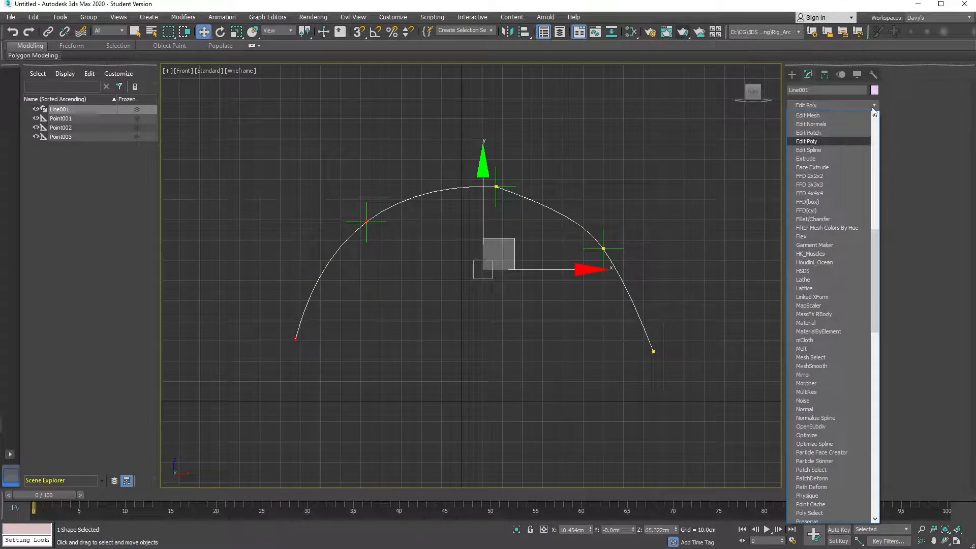
{"action": "key", "text": "Return"}
{"action": "left_click", "coordinate": [819, 260]}
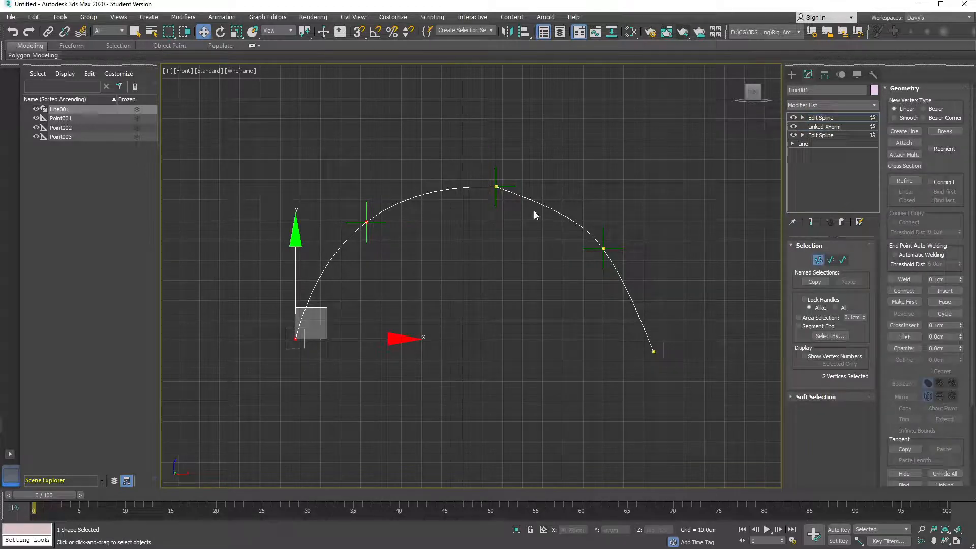
{"action": "left_click", "coordinate": [496, 187]}
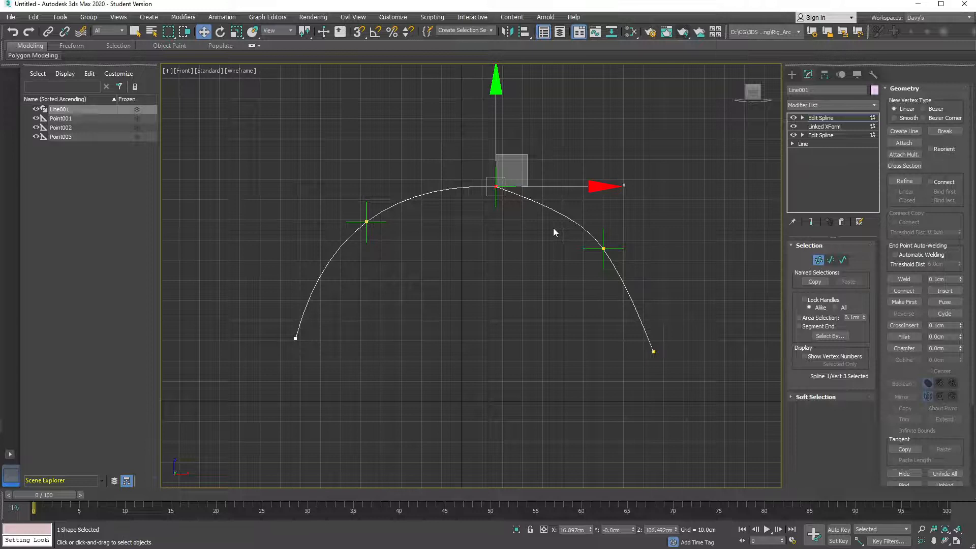
Add a second Linked XForm modifier above it and assign Point002 as its control object.
{"action": "left_click", "coordinate": [868, 104]}
{"action": "type", "text": "li"}
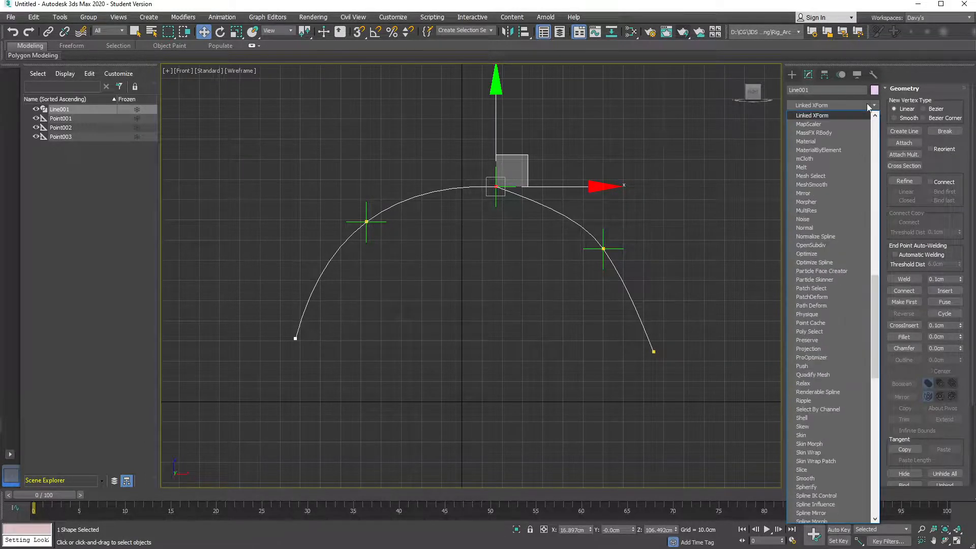
{"action": "key", "text": "Return"}
{"action": "left_click", "coordinate": [818, 283]}
{"action": "left_click", "coordinate": [496, 187]}
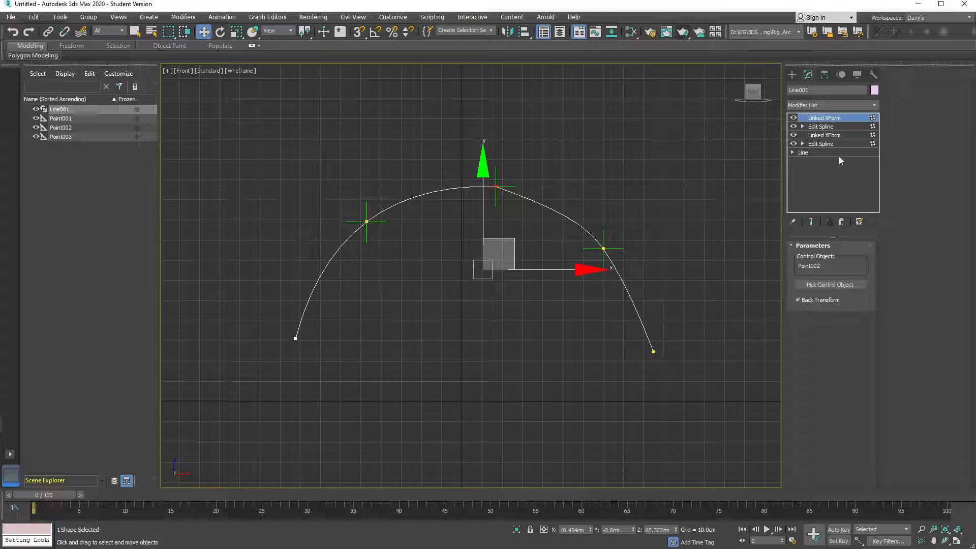
Add a third Edit Spline modifier and a third Linked XForm modifier to the top of the line's stack.
{"action": "left_click", "coordinate": [848, 105]}
{"action": "key", "text": "e"}
{"action": "key", "text": "Down"}
{"action": "key", "text": "Down"}
{"action": "key", "text": "Down"}
{"action": "key", "text": "Down"}
{"action": "key", "text": "Return"}
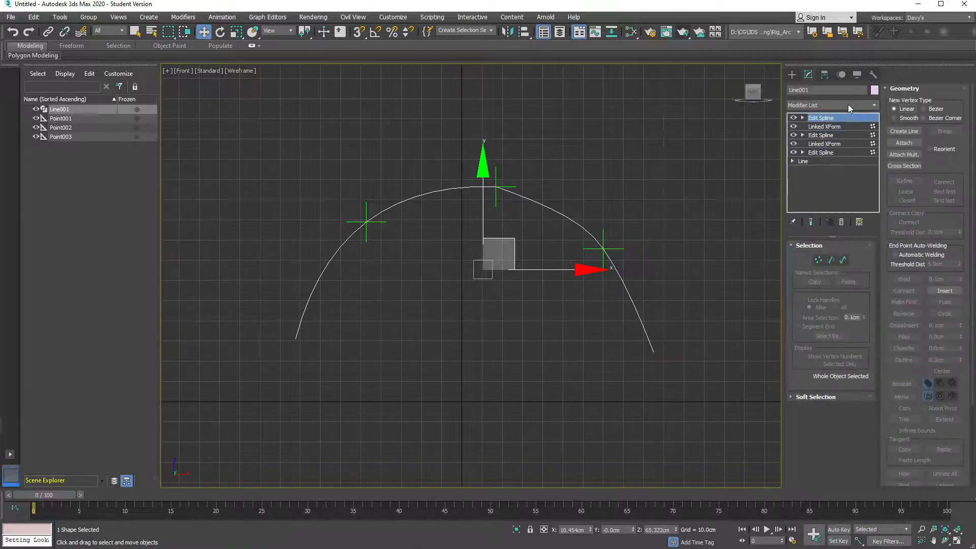
{"action": "left_click", "coordinate": [848, 105]}
{"action": "type", "text": "li"}
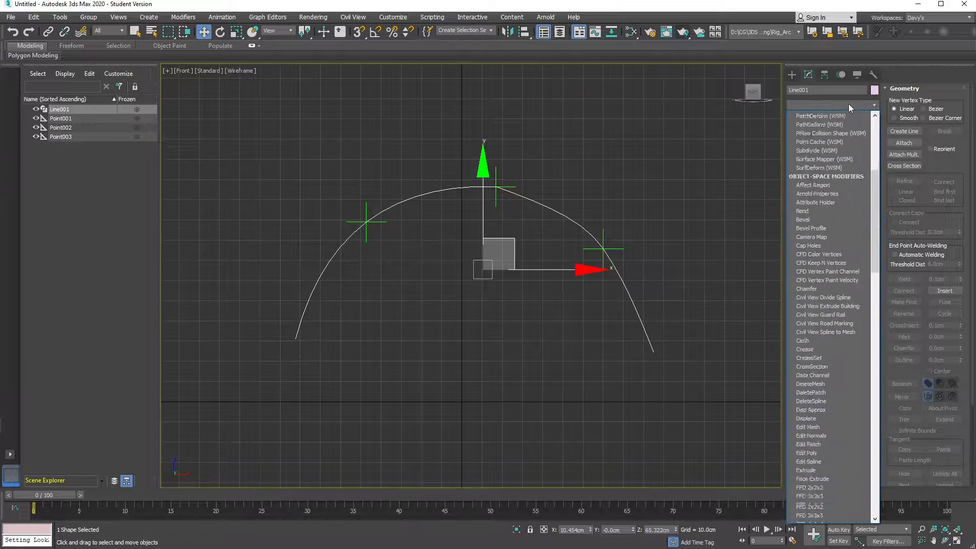
{"action": "key", "text": "Return"}
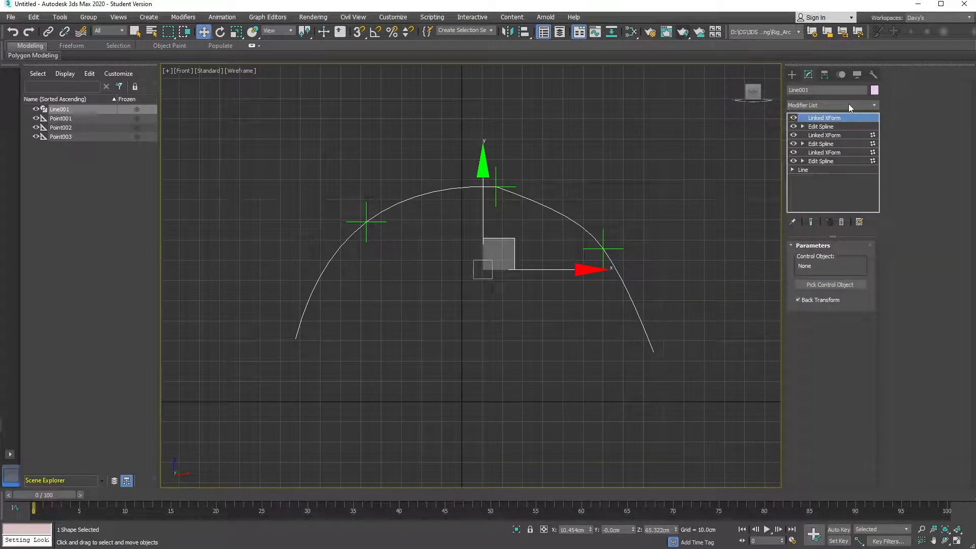
Enter vertex level in the topmost Edit Spline modifier and select only the line's fourth vertex.
{"action": "left_click", "coordinate": [822, 126]}
{"action": "left_click", "coordinate": [818, 260]}
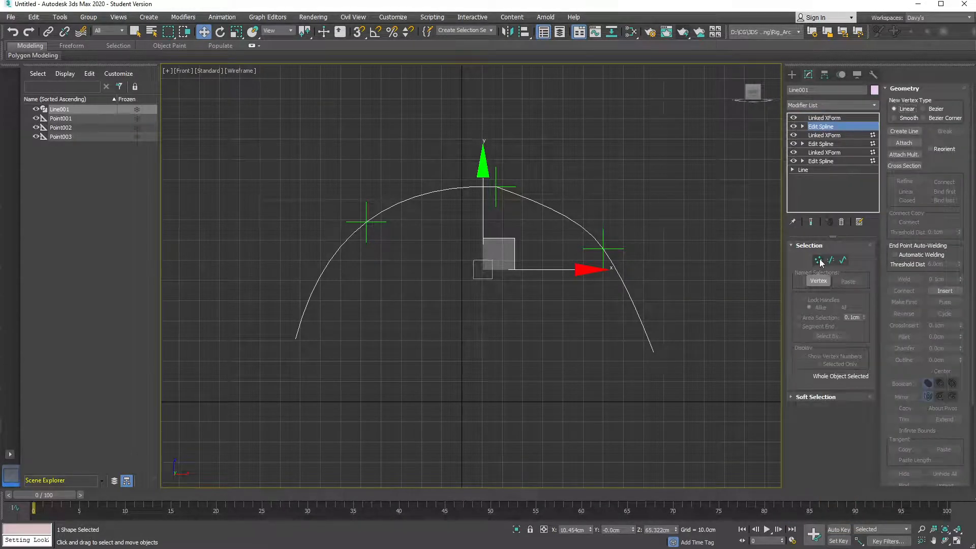
{"action": "left_click", "coordinate": [495, 187]}
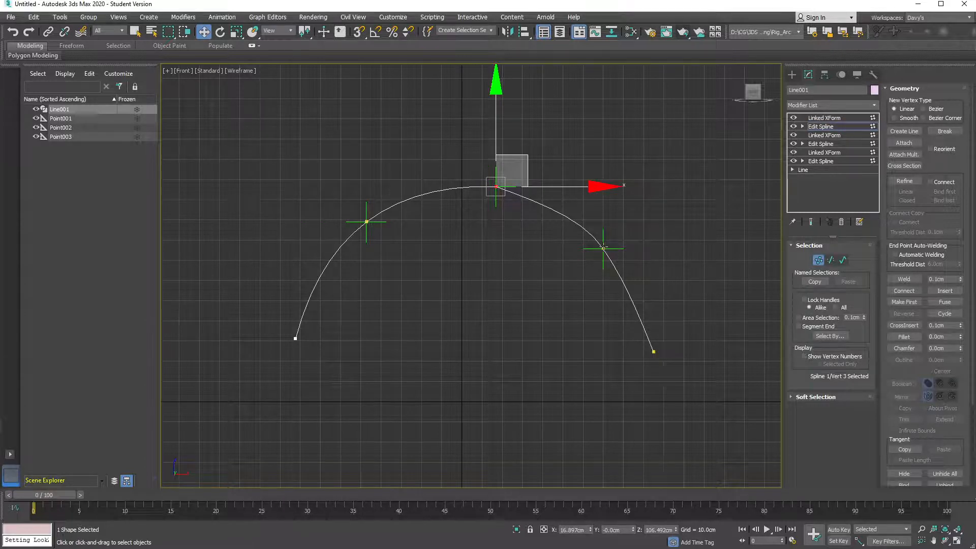
{"action": "left_click", "coordinate": [603, 249]}
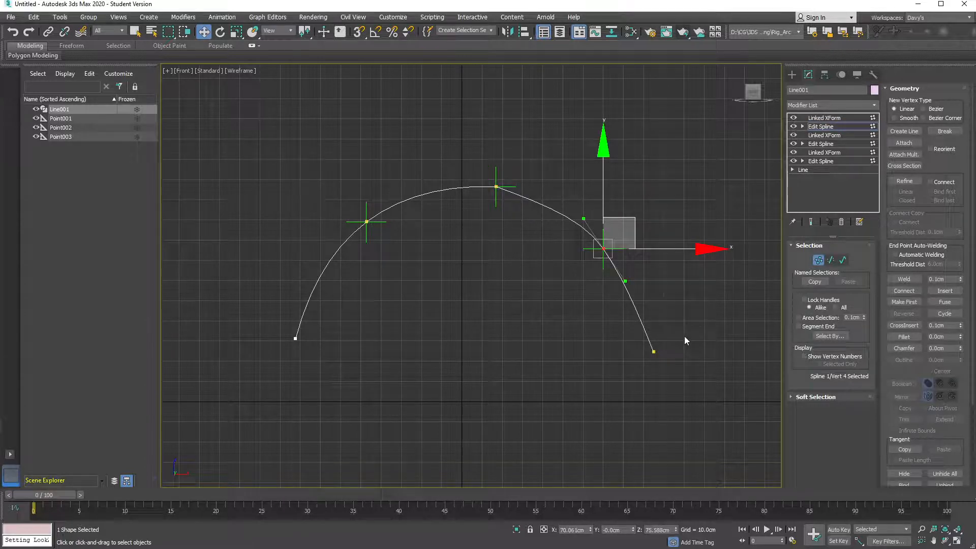
Assign Point003 as the control object of the topmost Linked XForm modifier.
{"action": "left_click", "coordinate": [823, 119]}
{"action": "left_click", "coordinate": [830, 284]}
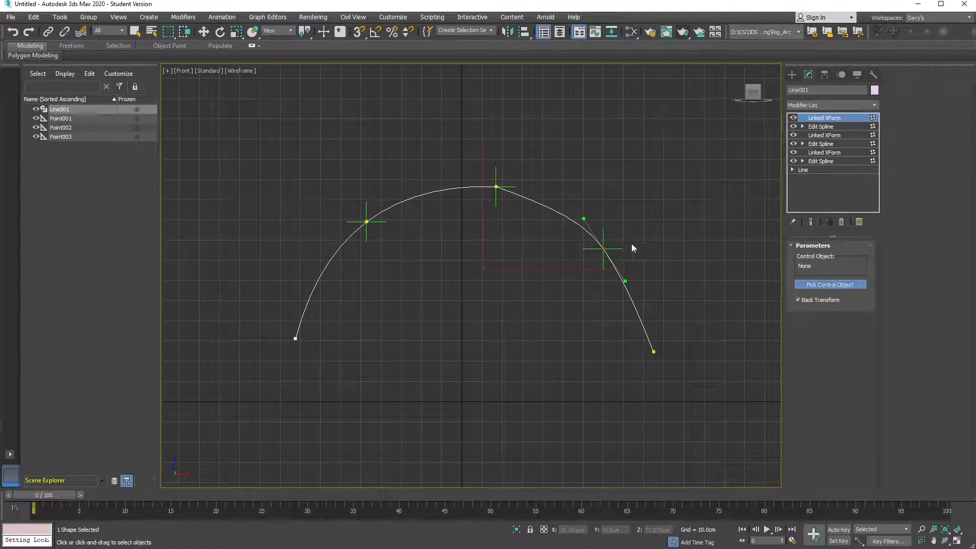
{"action": "left_click", "coordinate": [603, 249]}
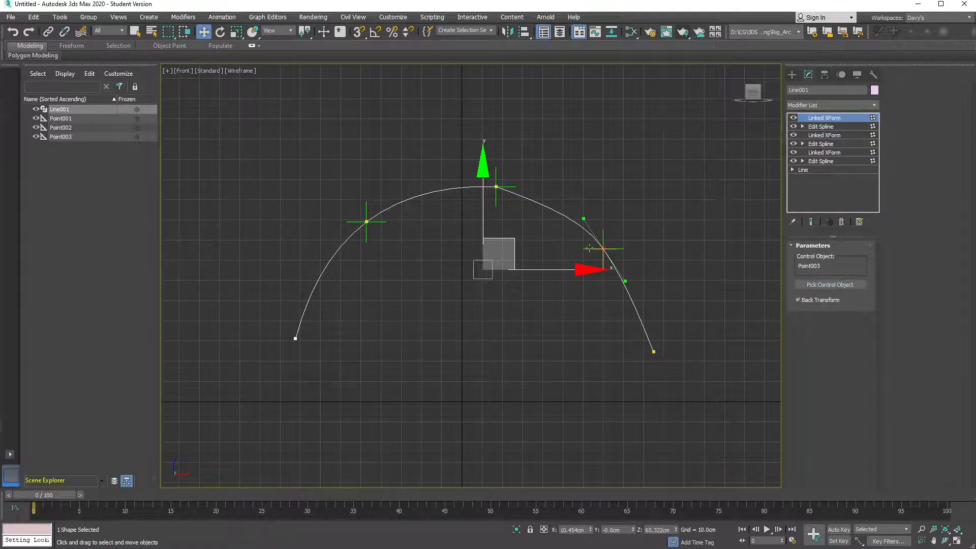
Deselect the line and switch to a maximized Perspective view showing the whole arc with its helpers.
{"action": "left_click", "coordinate": [490, 196]}
{"action": "key", "text": "alt+w"}
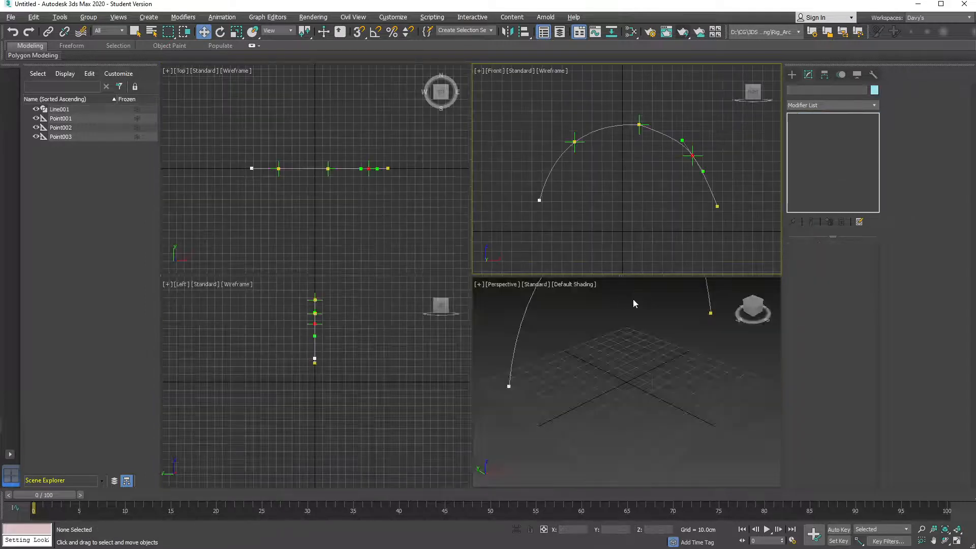
{"action": "left_click", "coordinate": [633, 299]}
{"action": "key", "text": "alt+w"}
{"action": "scroll", "coordinate": [494, 163], "scroll_direction": "down", "scroll_amount": 3}
{"action": "middle_click_drag", "start_coordinate": [494, 163], "coordinate": [406, 239]}
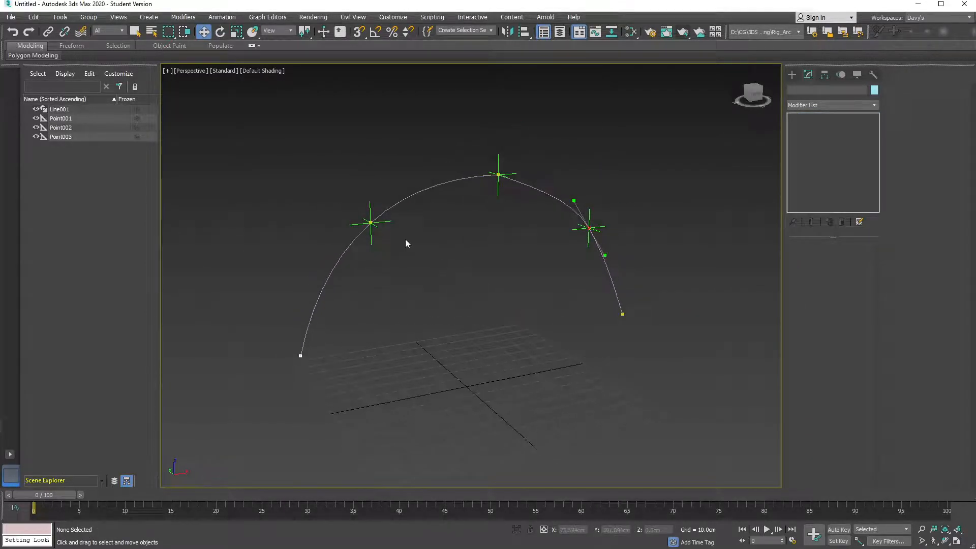
Try moving Point001 and Point002 to test the linked vertices, restoring both helpers to their original positions.
{"action": "left_click", "coordinate": [386, 219]}
{"action": "mouse_move", "coordinate": [392, 211]}
{"action": "left_mouse_down"}
{"action": "mouse_move", "coordinate": [401, 194]}
{"action": "mouse_move", "coordinate": [353, 126]}
{"action": "mouse_move", "coordinate": [388, 242]}
{"action": "mouse_move", "coordinate": [323, 218]}
{"action": "mouse_move", "coordinate": [384, 206]}
{"action": "left_mouse_up"}
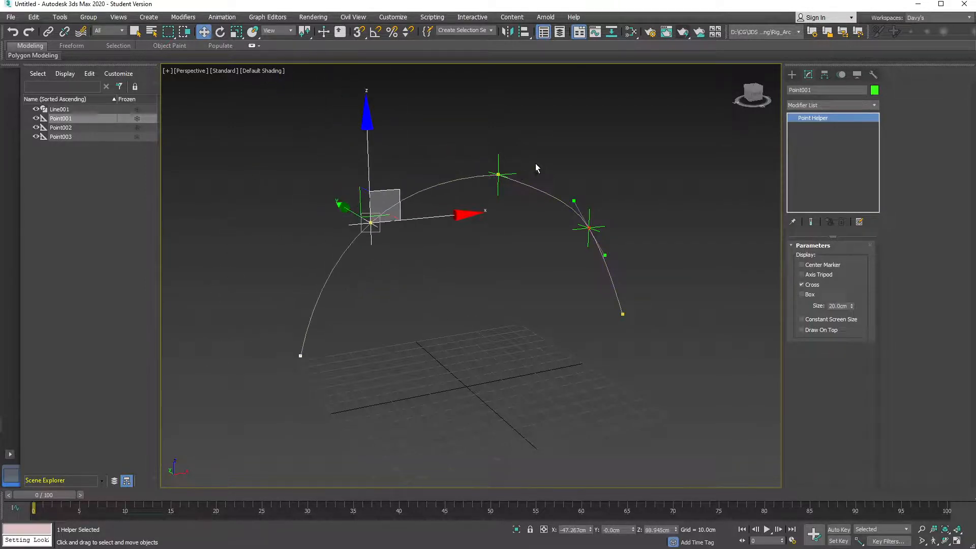
{"action": "left_click", "coordinate": [498, 174]}
{"action": "mouse_move", "coordinate": [479, 196]}
{"action": "middle_mouse_down", "text": "alt"}
{"action": "mouse_move", "coordinate": [503, 186]}
{"action": "mouse_move", "coordinate": [471, 181]}
{"action": "middle_mouse_up", "text": "alt"}
{"action": "left_click_drag", "start_coordinate": [450, 188], "coordinate": [515, 243]}
{"action": "key", "text": "ctrl+z"}
{"action": "middle_click_drag", "start_coordinate": [590, 244], "coordinate": [430, 225], "text": "alt"}
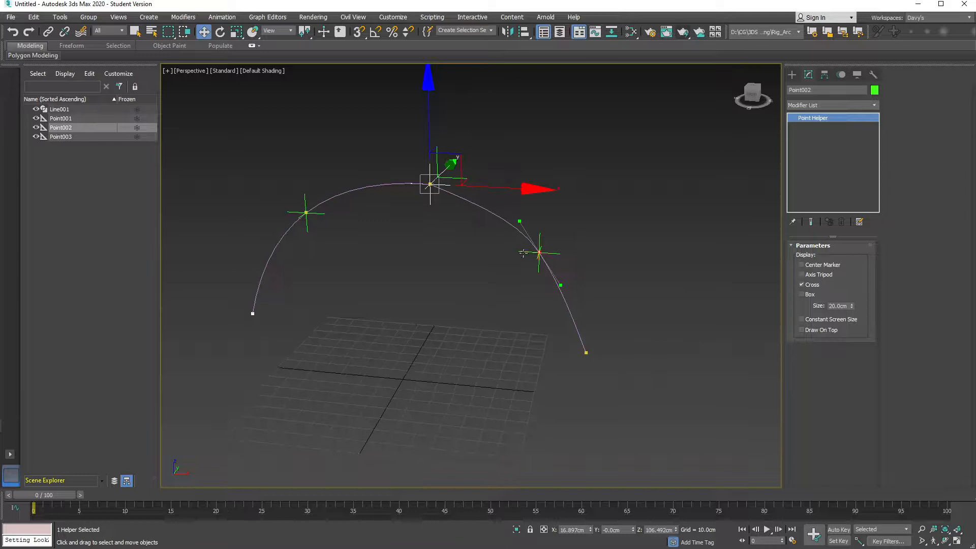
Try moving Point003 to test its linked vertex, and cancel the move.
{"action": "left_click", "coordinate": [539, 253]}
{"action": "middle_click_drag", "start_coordinate": [599, 252], "coordinate": [693, 277], "text": "alt"}
{"action": "left_click_drag", "start_coordinate": [693, 277], "coordinate": [612, 260]}
{"action": "right_click", "coordinate": [612, 259]}
{"action": "middle_click_drag", "start_coordinate": [367, 259], "coordinate": [502, 246], "text": "alt"}
{"action": "scroll", "coordinate": [493, 262], "scroll_direction": "down", "scroll_amount": 2}
{"action": "scroll", "coordinate": [517, 240], "scroll_direction": "down", "scroll_amount": 1}
{"action": "scroll", "coordinate": [500, 245], "scroll_direction": "up", "scroll_amount": 2}
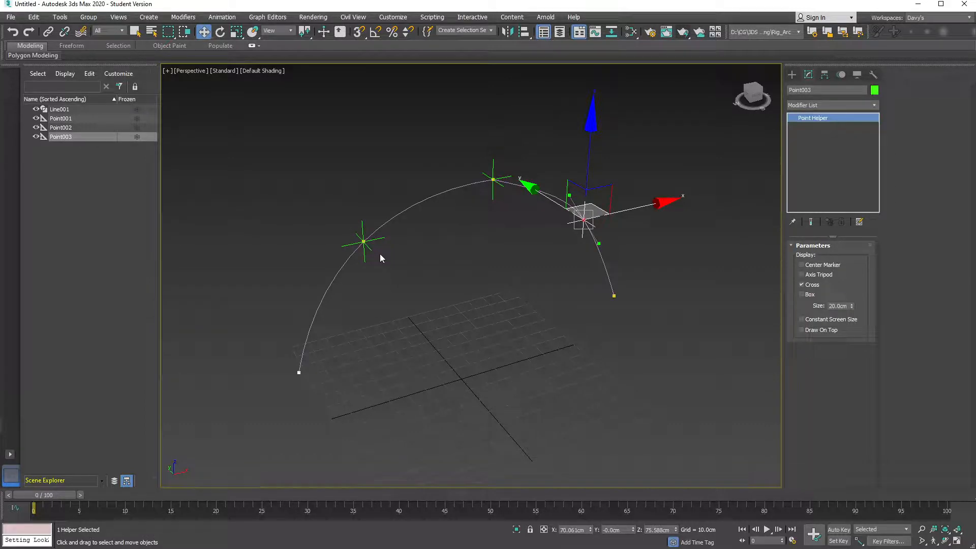
{"action": "middle_click_drag", "start_coordinate": [431, 240], "coordinate": [473, 240], "text": "alt"}
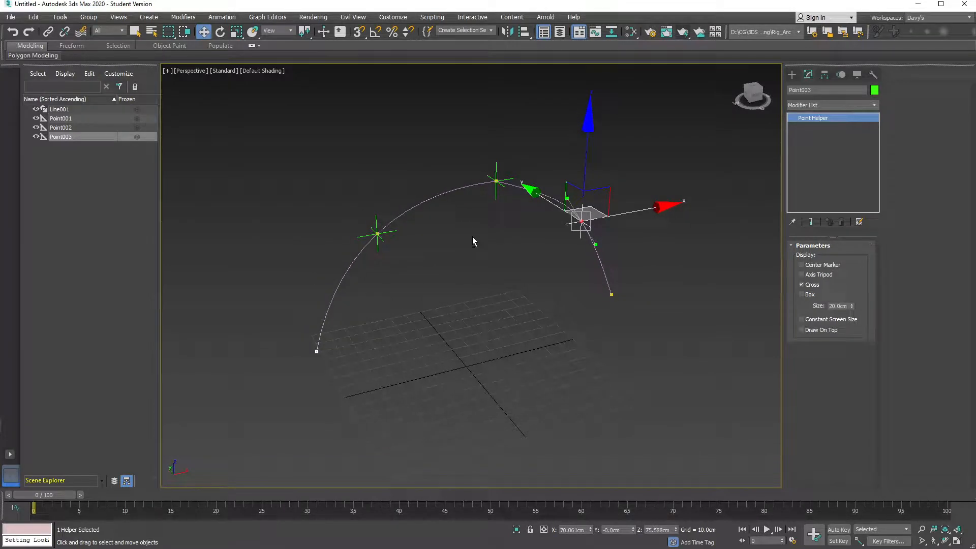